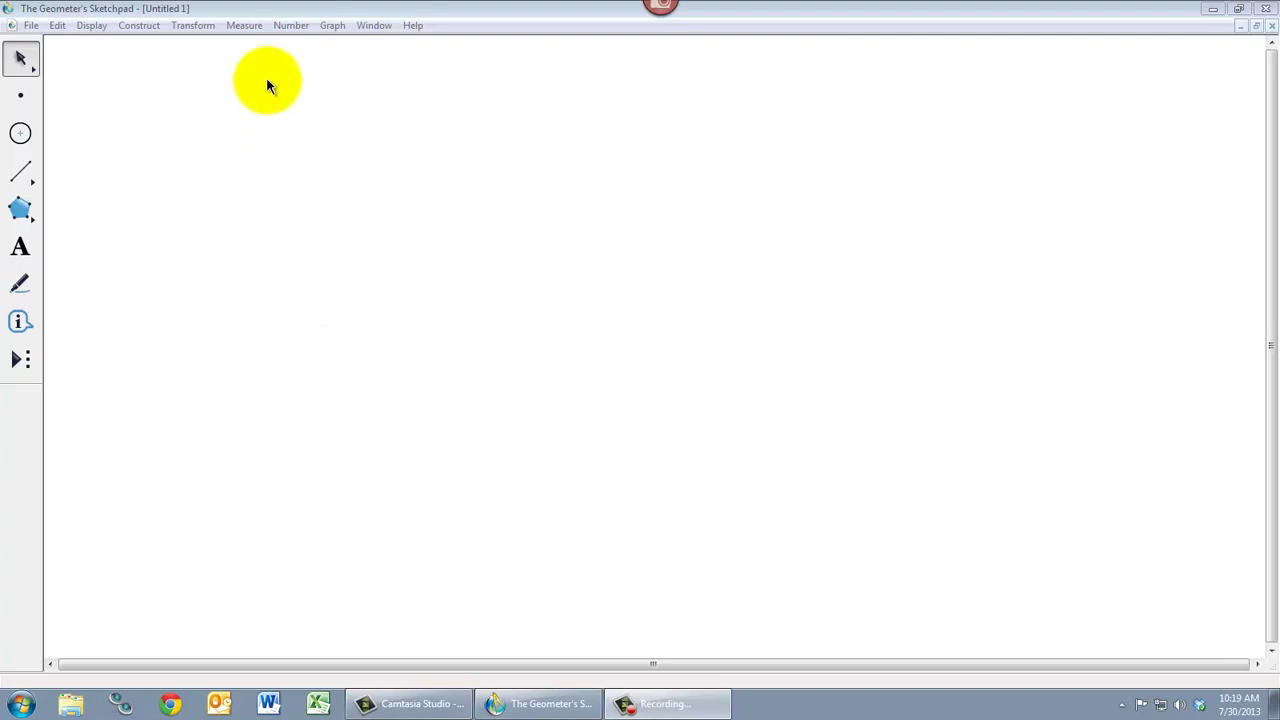
# Draw a triangle of three joined segments with red vertices using the Segment Straightedge tool
pyautogui.click(247, 27)
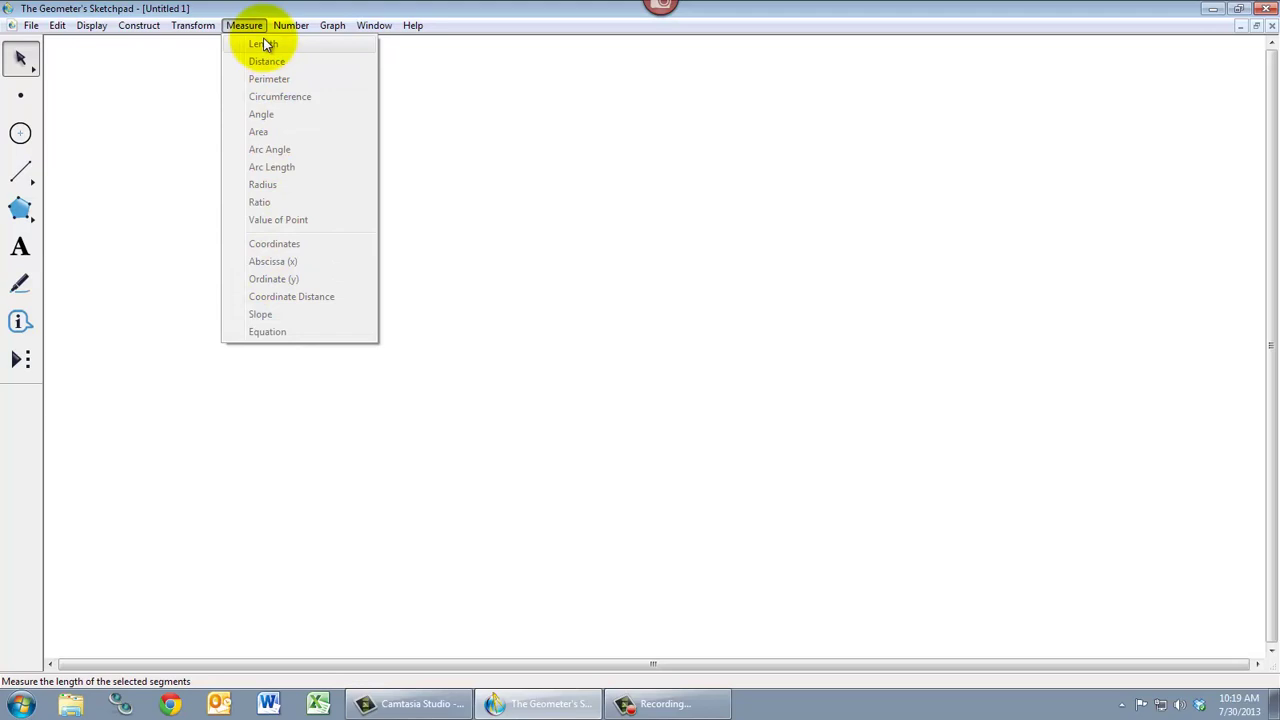
pyautogui.click(247, 26)
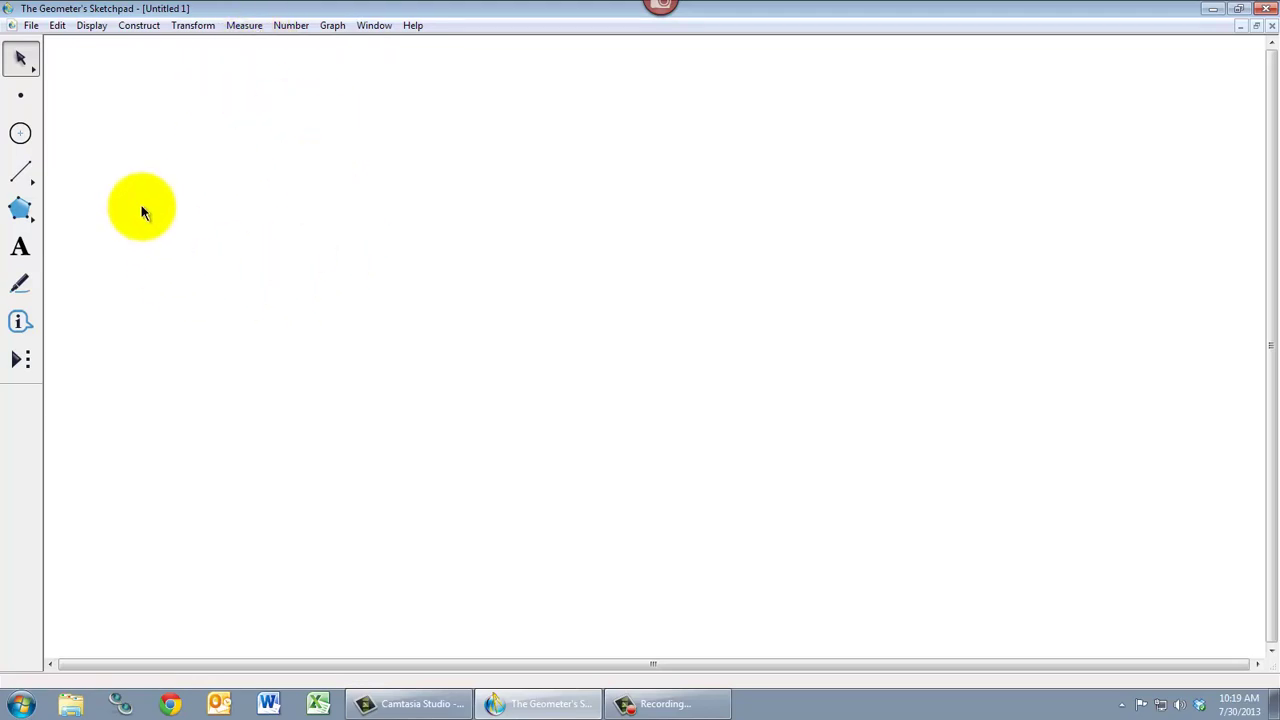
pyautogui.click(22, 172)
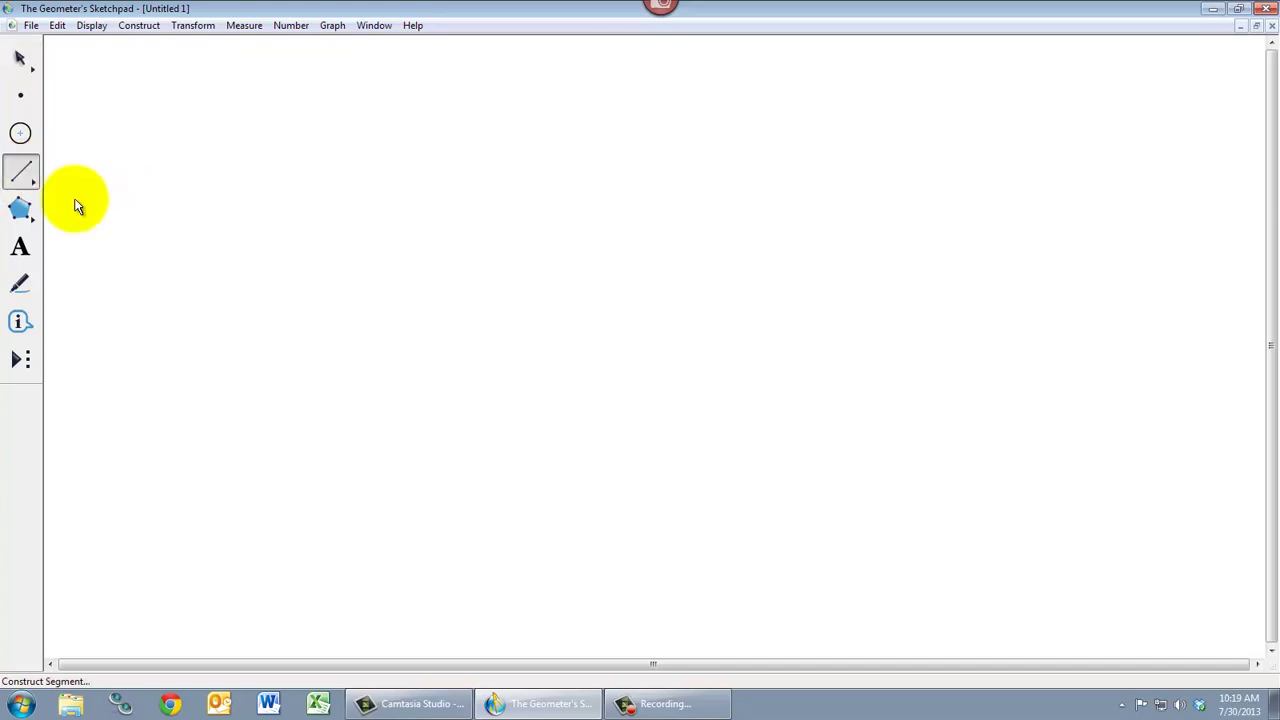
pyautogui.moveTo(141, 249)
pyautogui.mouseDown()
pyautogui.moveTo(218, 100)
pyautogui.moveTo(384, 231)
pyautogui.mouseUp()
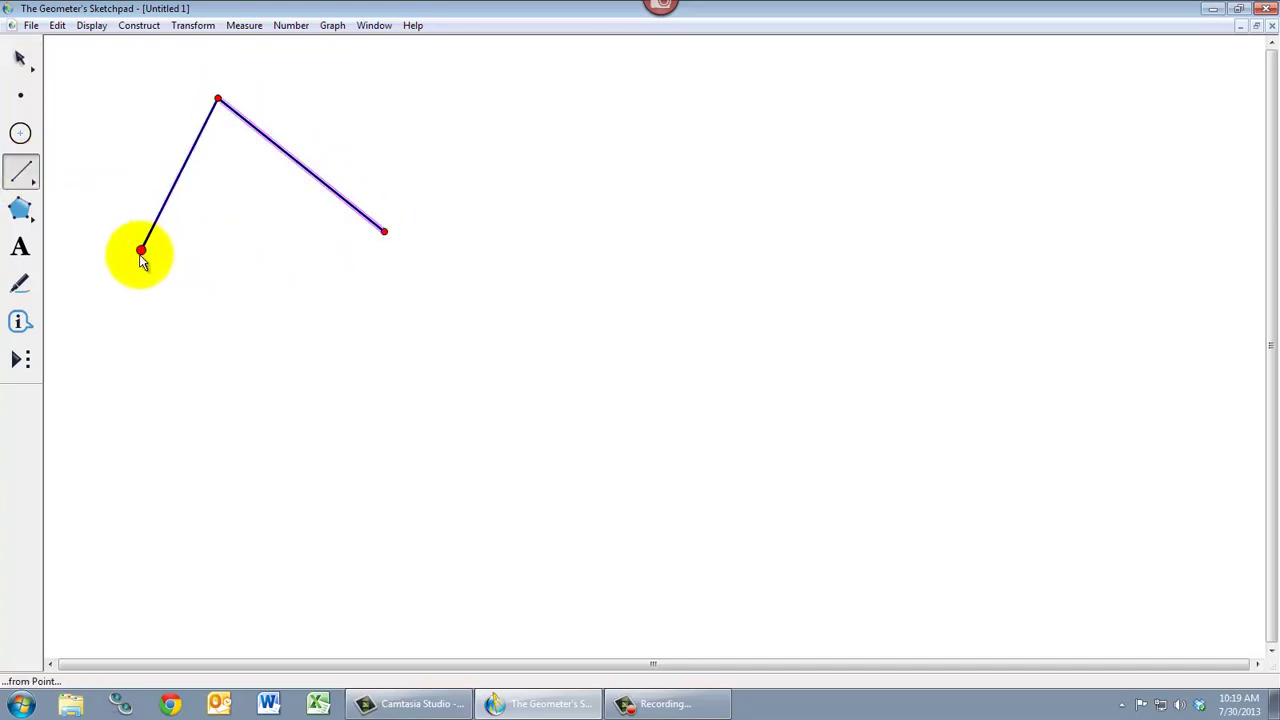
pyautogui.moveTo(141, 251); pyautogui.dragTo(384, 231)
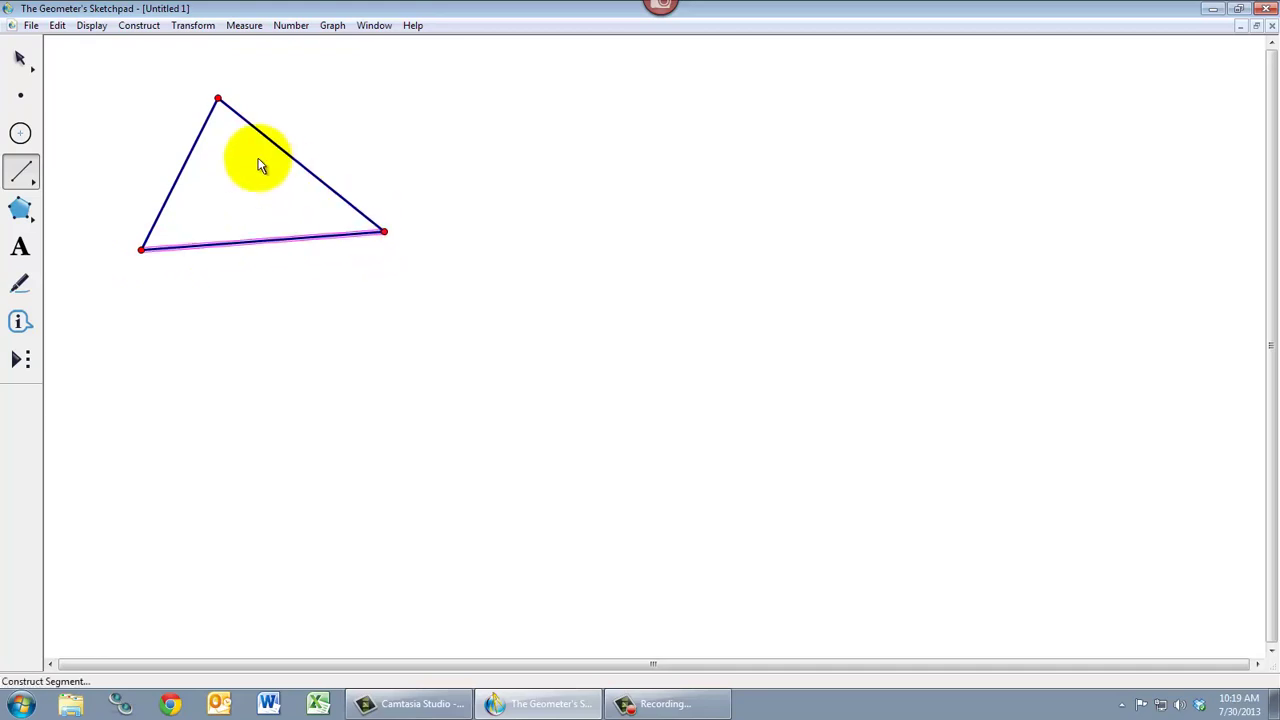
pyautogui.click(31, 61)
pyautogui.click(327, 106)
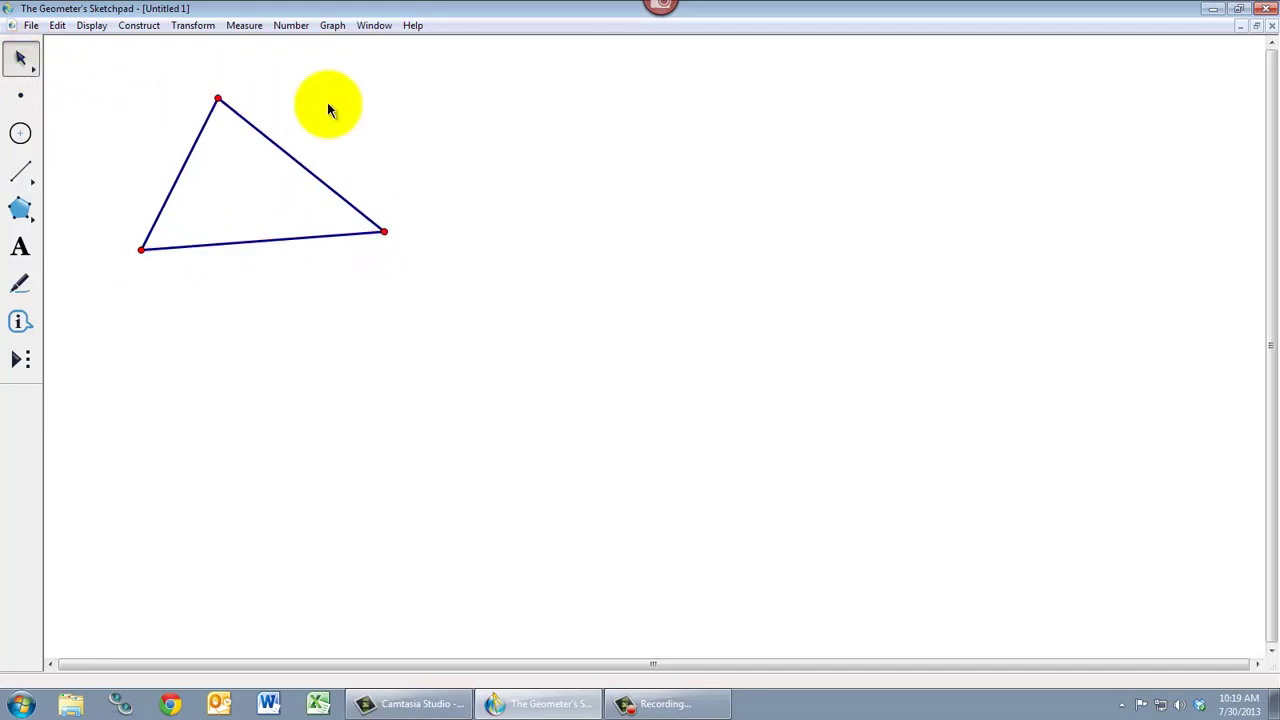
pyautogui.click(248, 30)
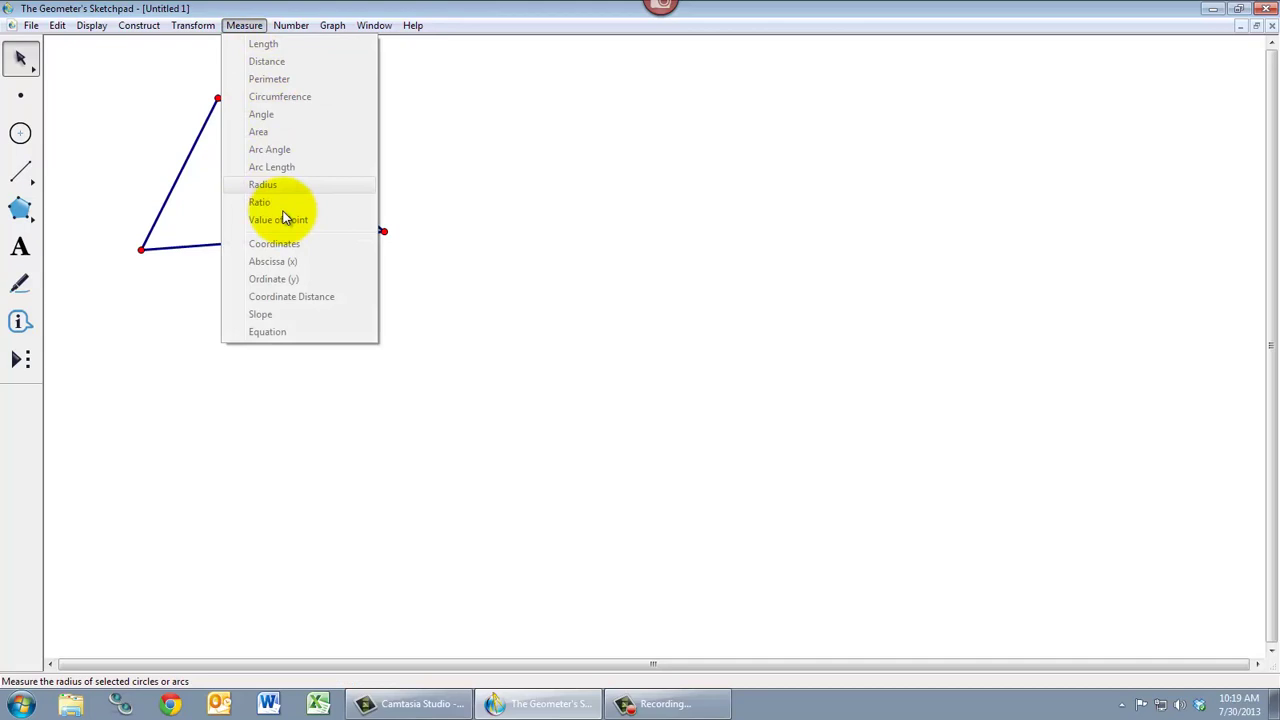
pyautogui.click(245, 29)
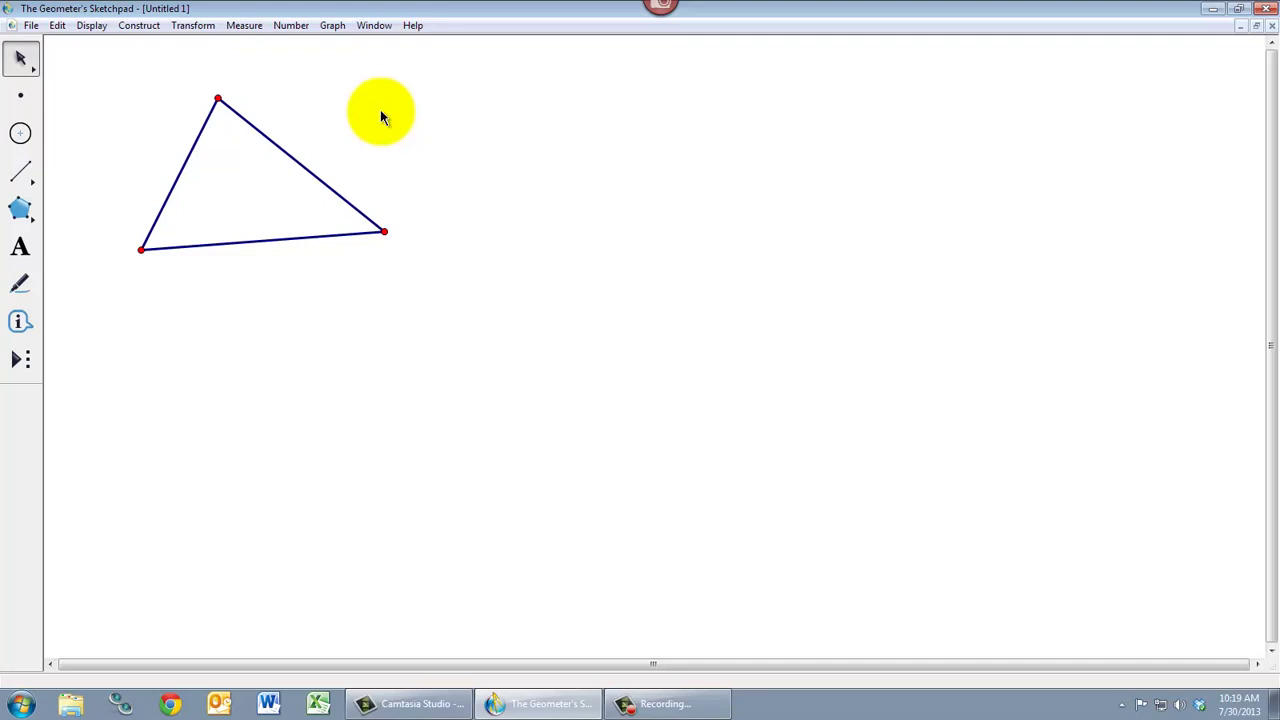
# Measure the upper-right side's length (m AB = 7.06 cm) and place the reading right of the triangle
pyautogui.click(302, 161)
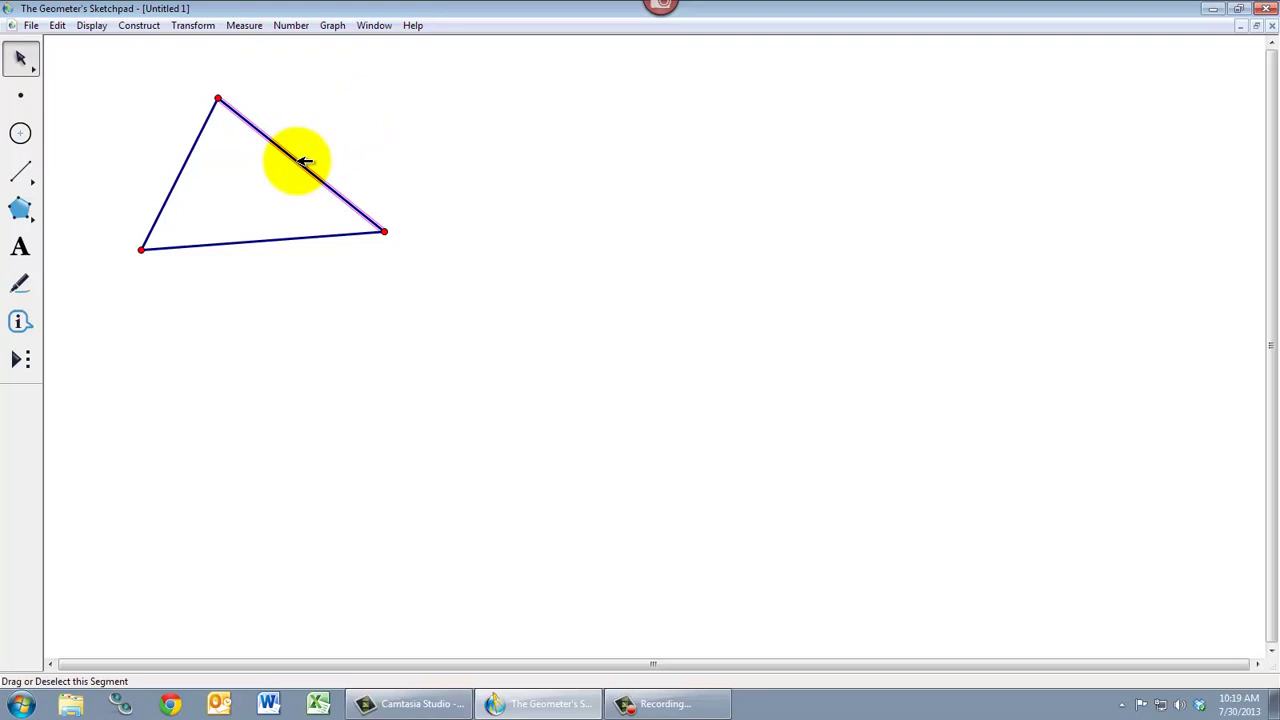
pyautogui.click(245, 28)
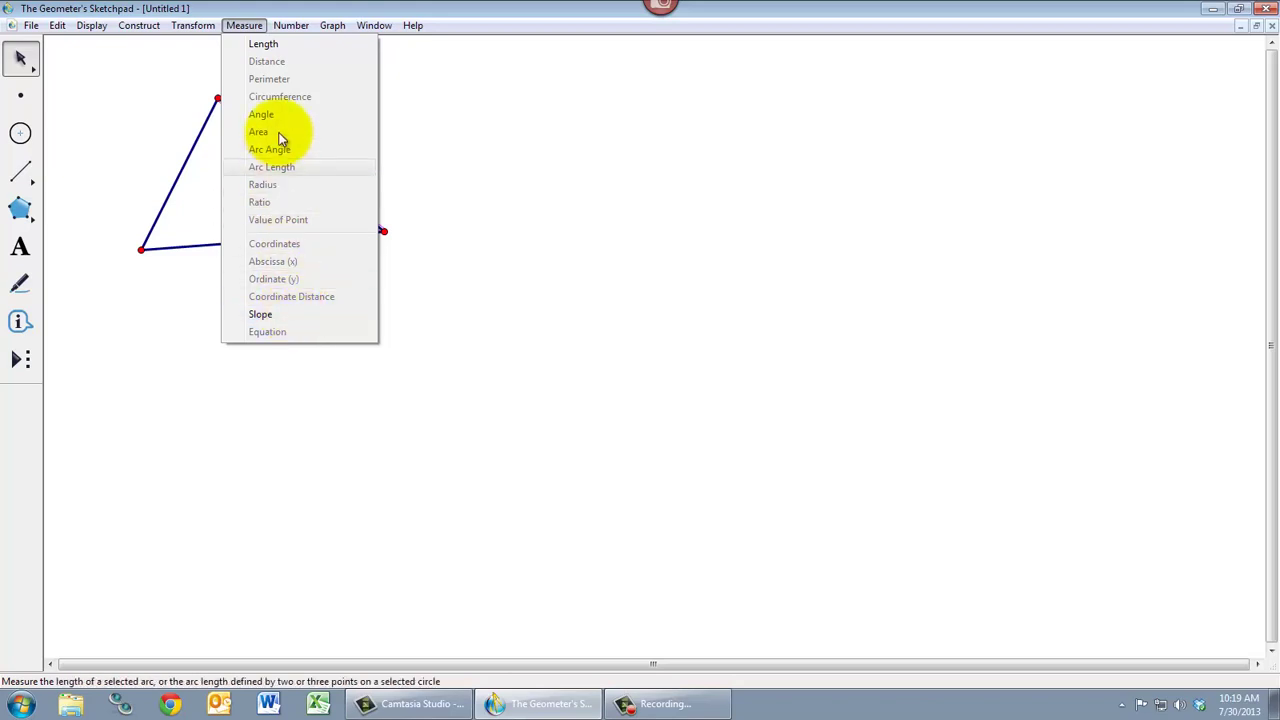
pyautogui.click(272, 46)
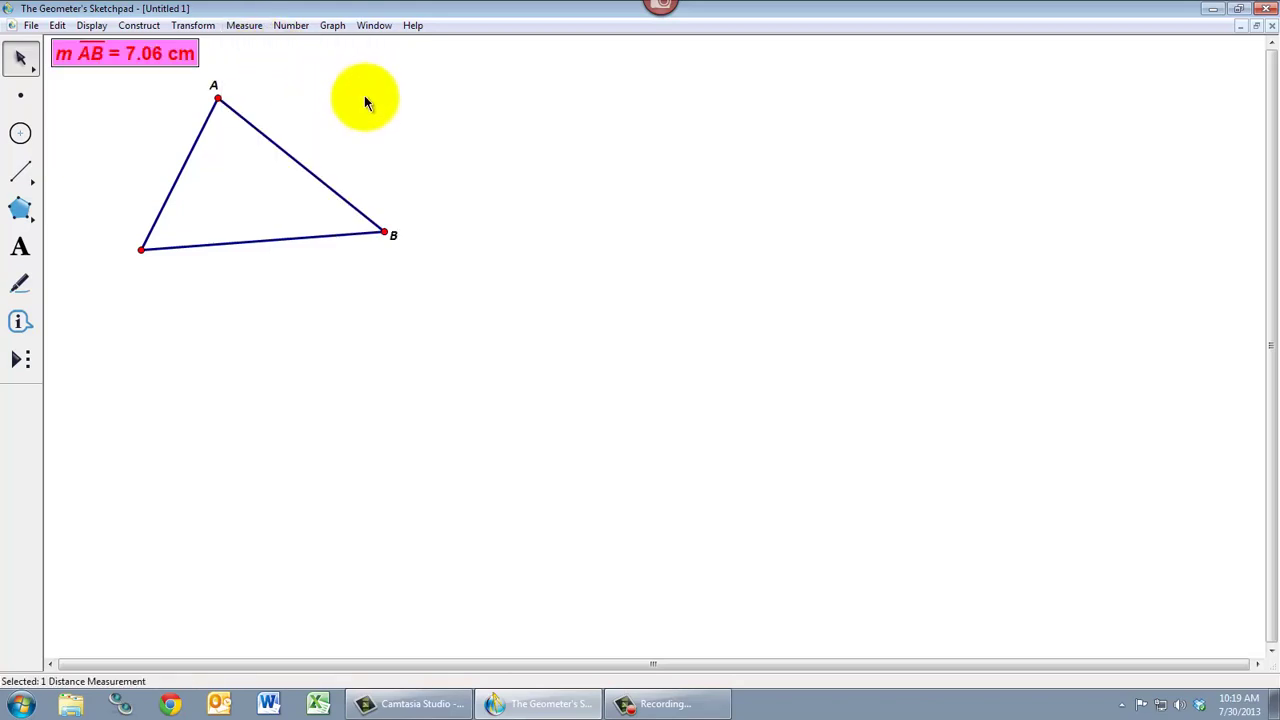
pyautogui.moveTo(155, 52); pyautogui.dragTo(512, 108)
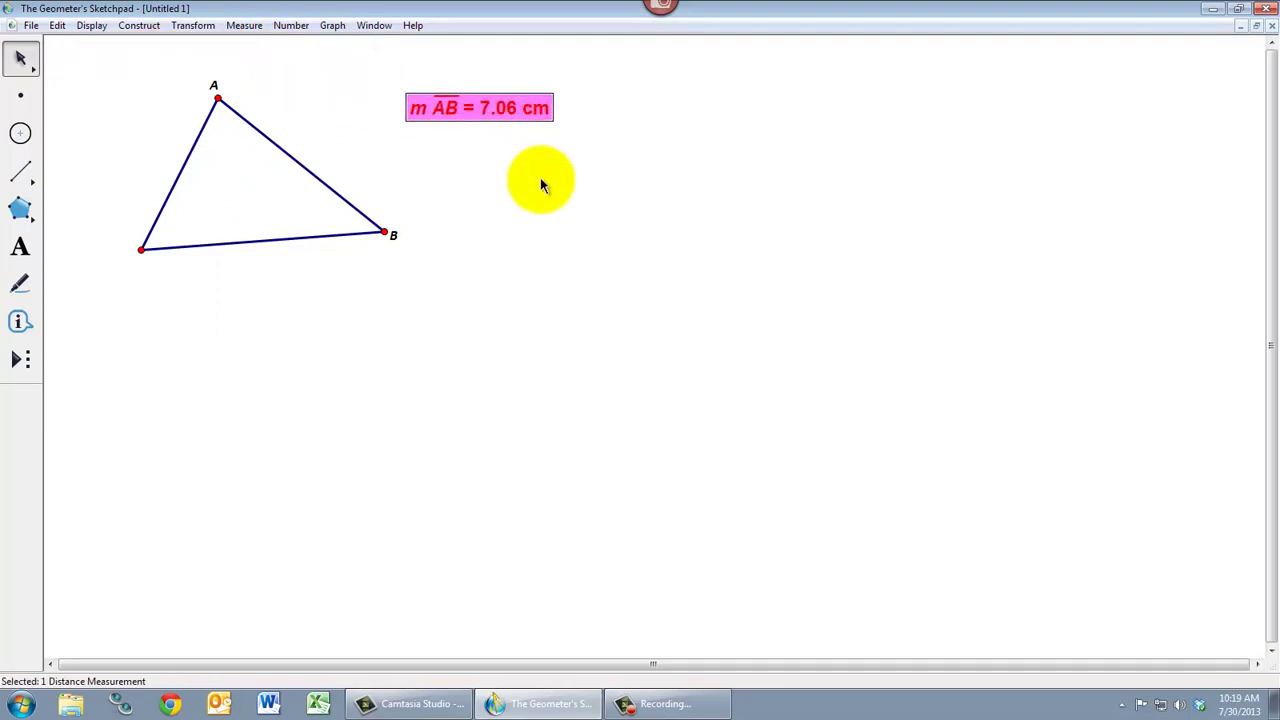
# Deselect the reading and select vertices A and B
pyautogui.click(484, 159)
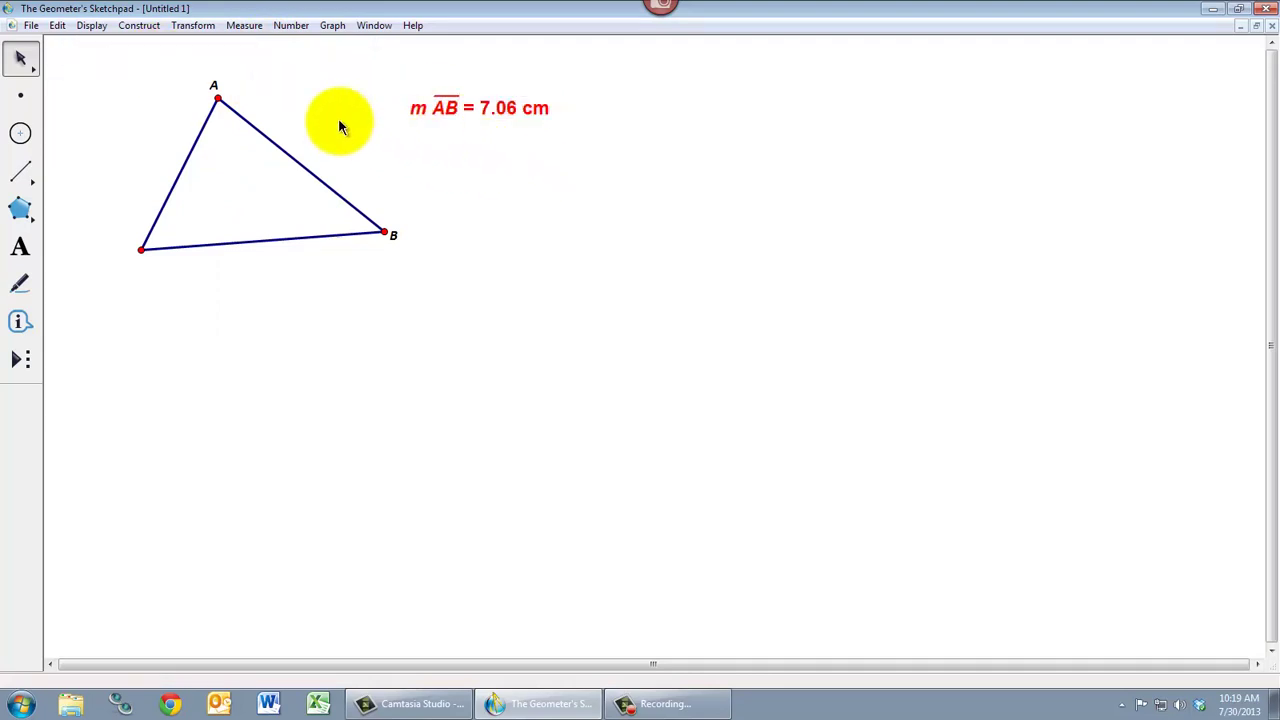
pyautogui.click(219, 99)
pyautogui.click(385, 232)
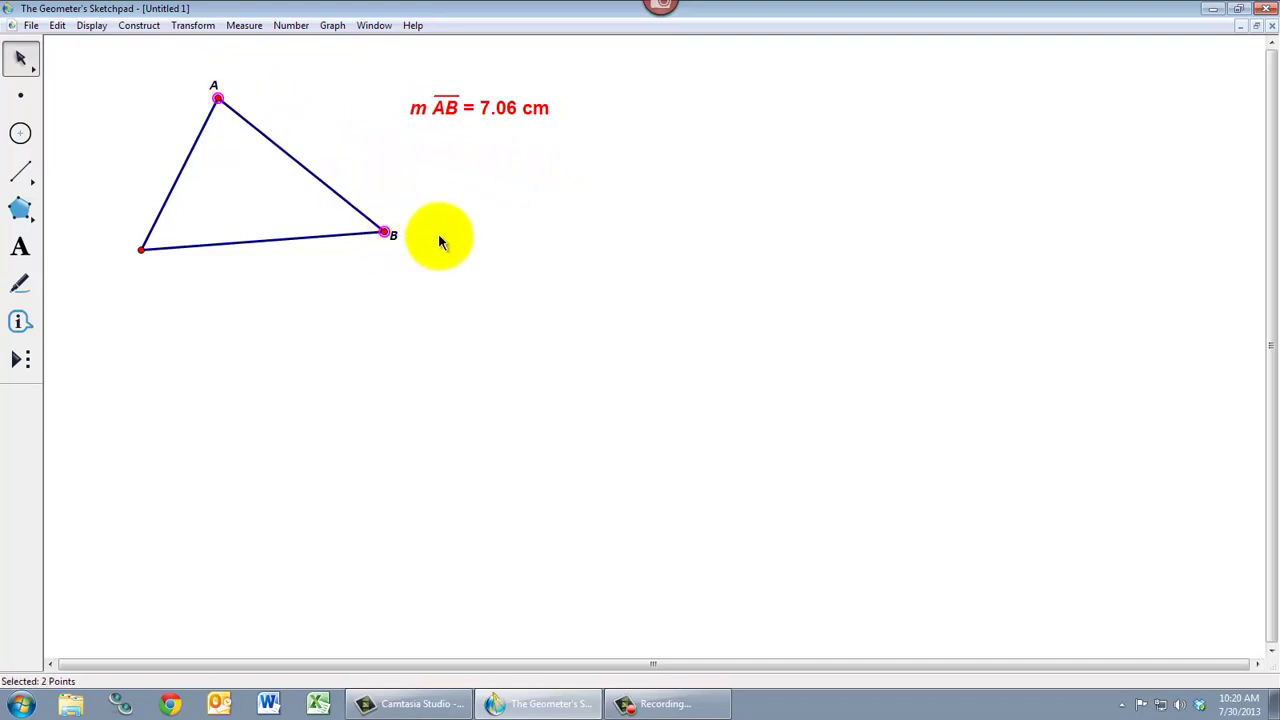
# Enlarge labels A and B to font size 36 and move label A above-left of its vertex
pyautogui.hotkey('ctrl', 'shift', 't')
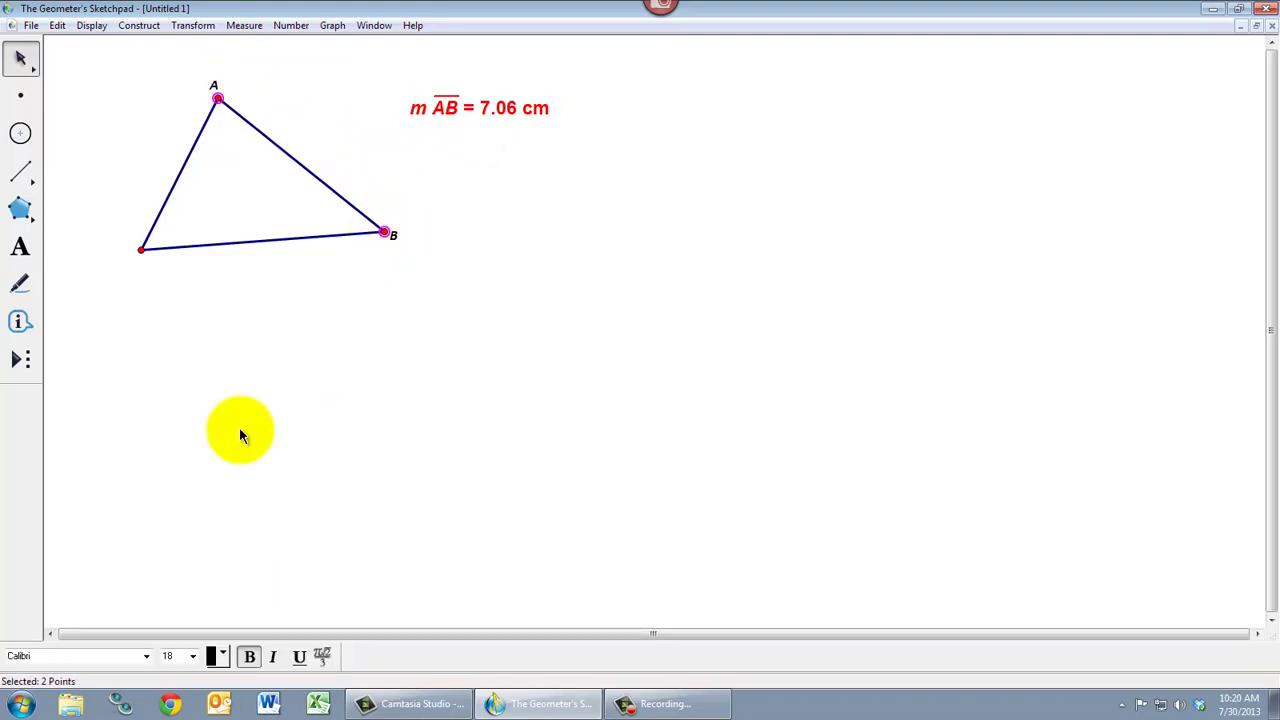
pyautogui.click(193, 658)
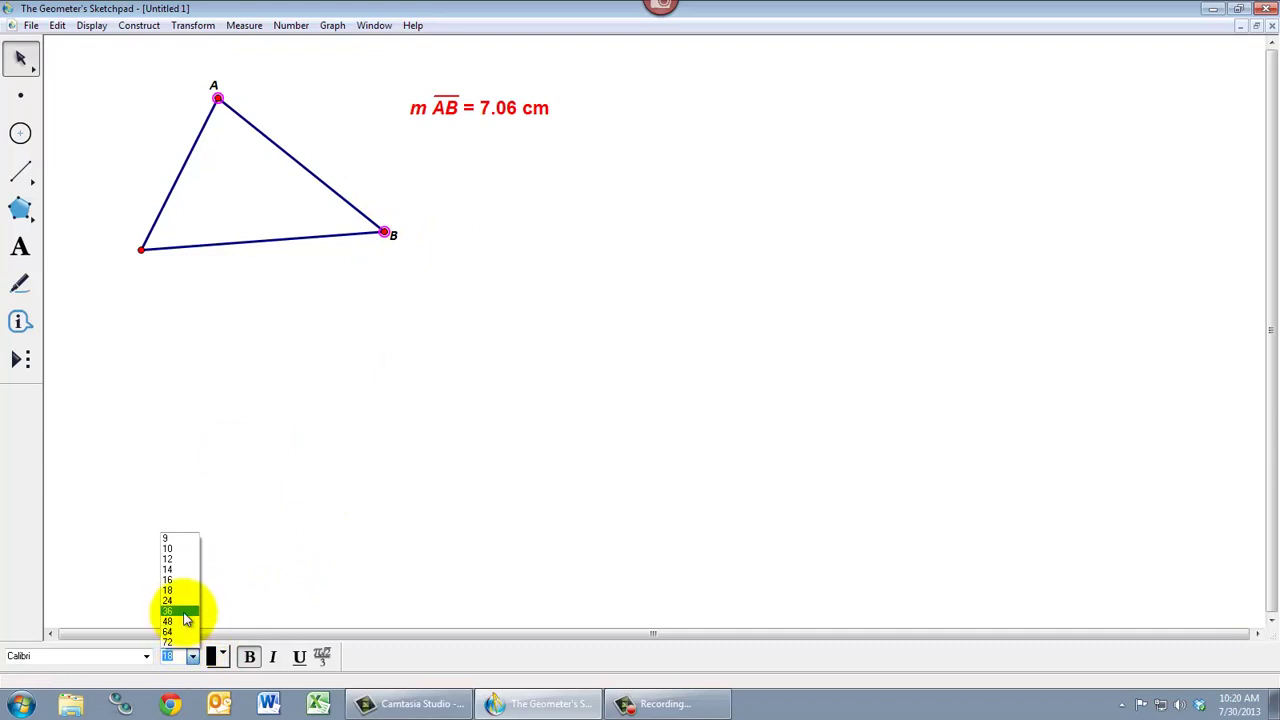
pyautogui.click(180, 611)
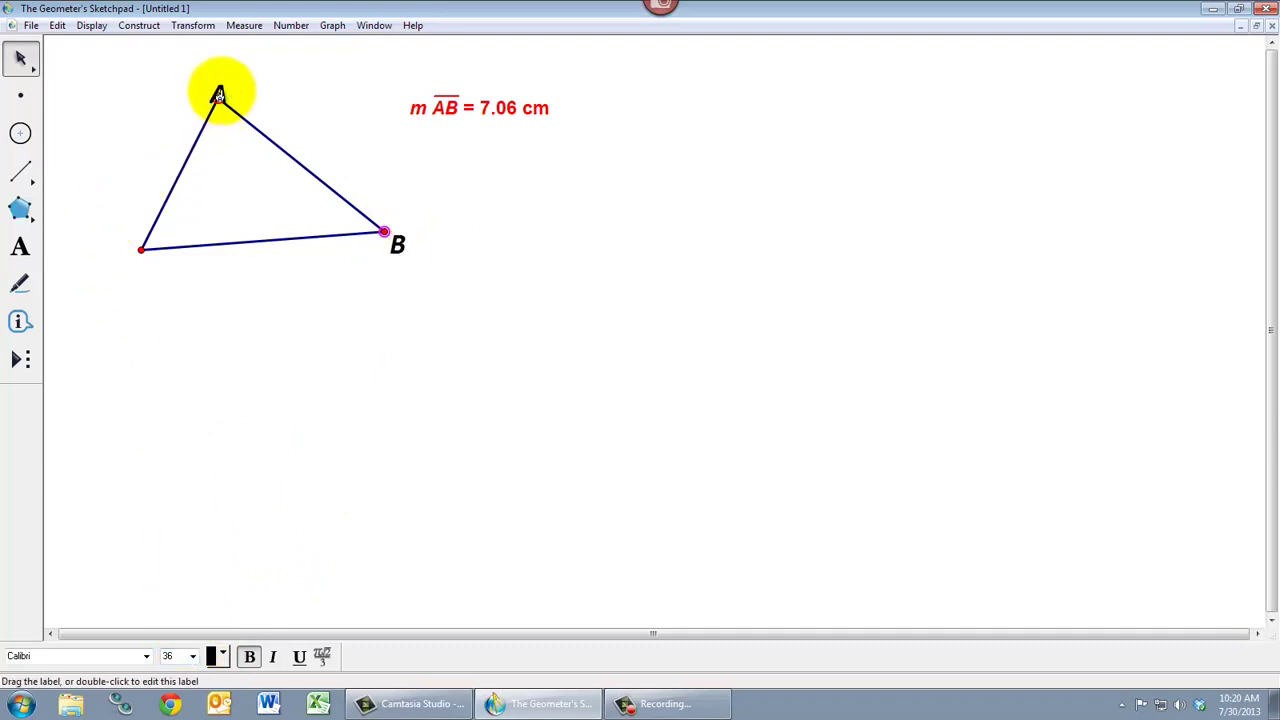
pyautogui.moveTo(219, 95); pyautogui.dragTo(197, 71)
pyautogui.moveTo(400, 243); pyautogui.dragTo(423, 251)
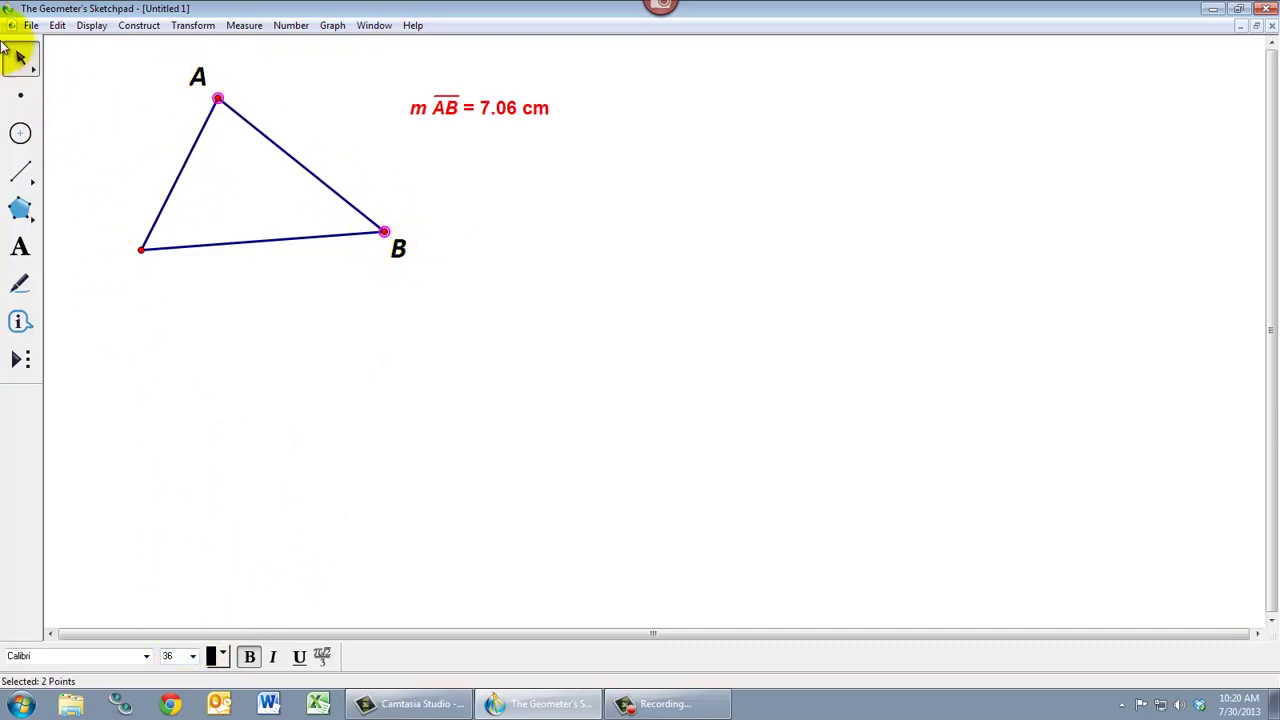
pyautogui.click(360, 117)
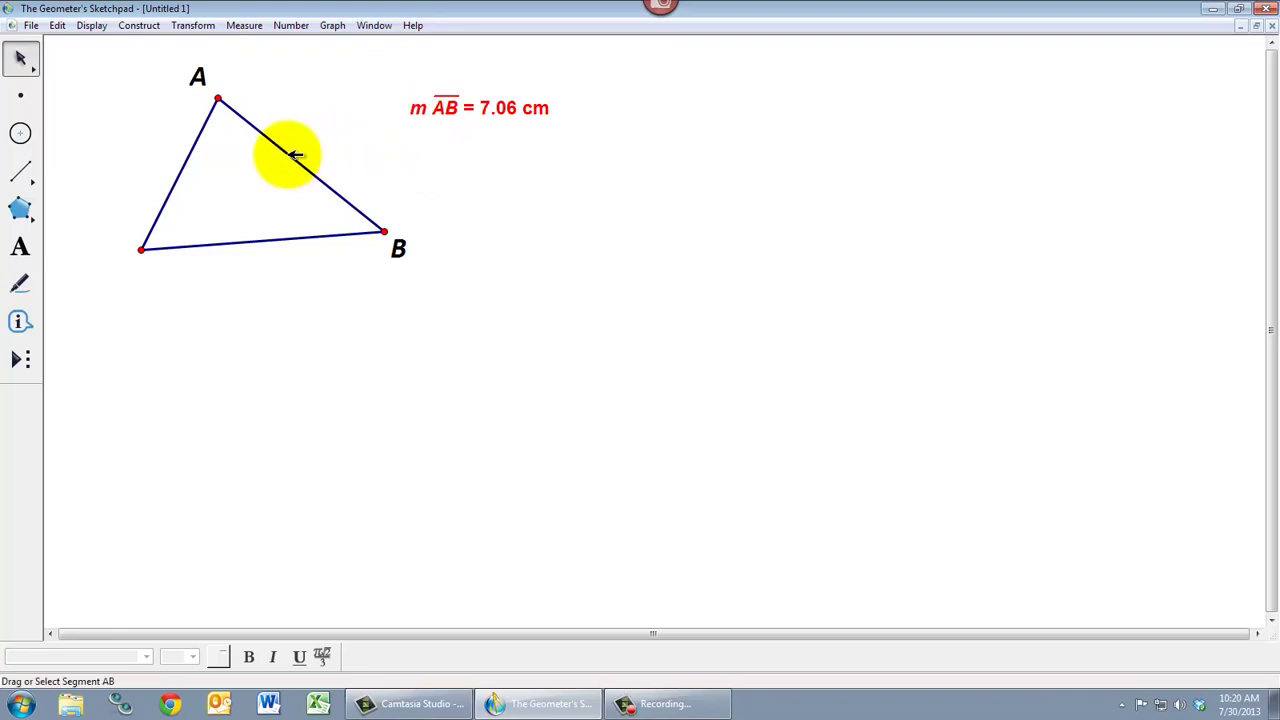
# Measure the distance from B to the lower-left vertex C, giving BC = 8.07 cm
pyautogui.click(385, 232)
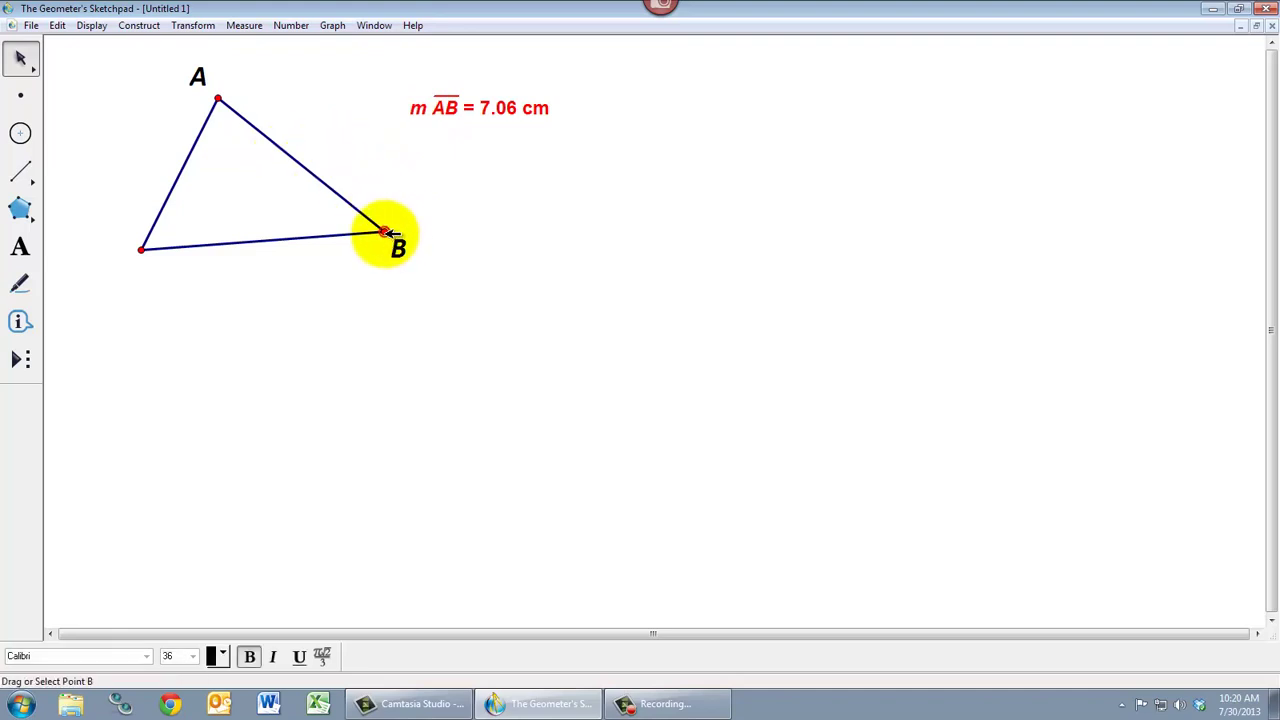
pyautogui.click(141, 249)
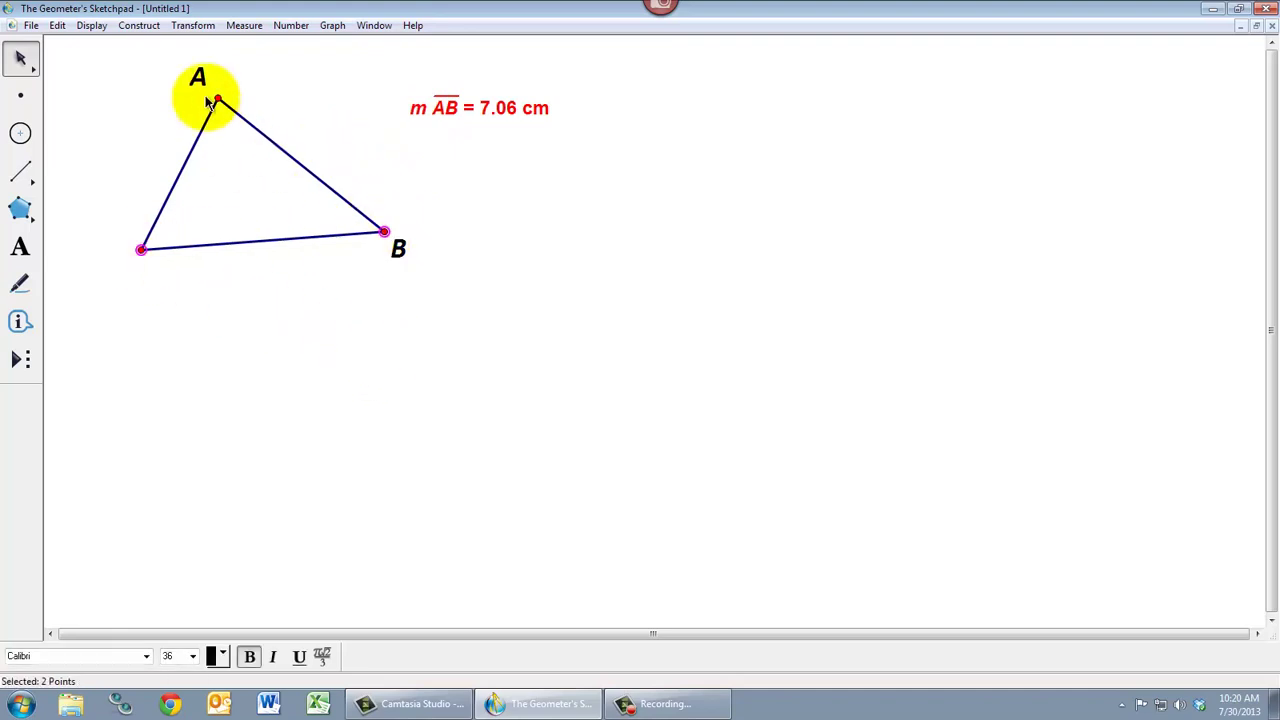
pyautogui.click(244, 25)
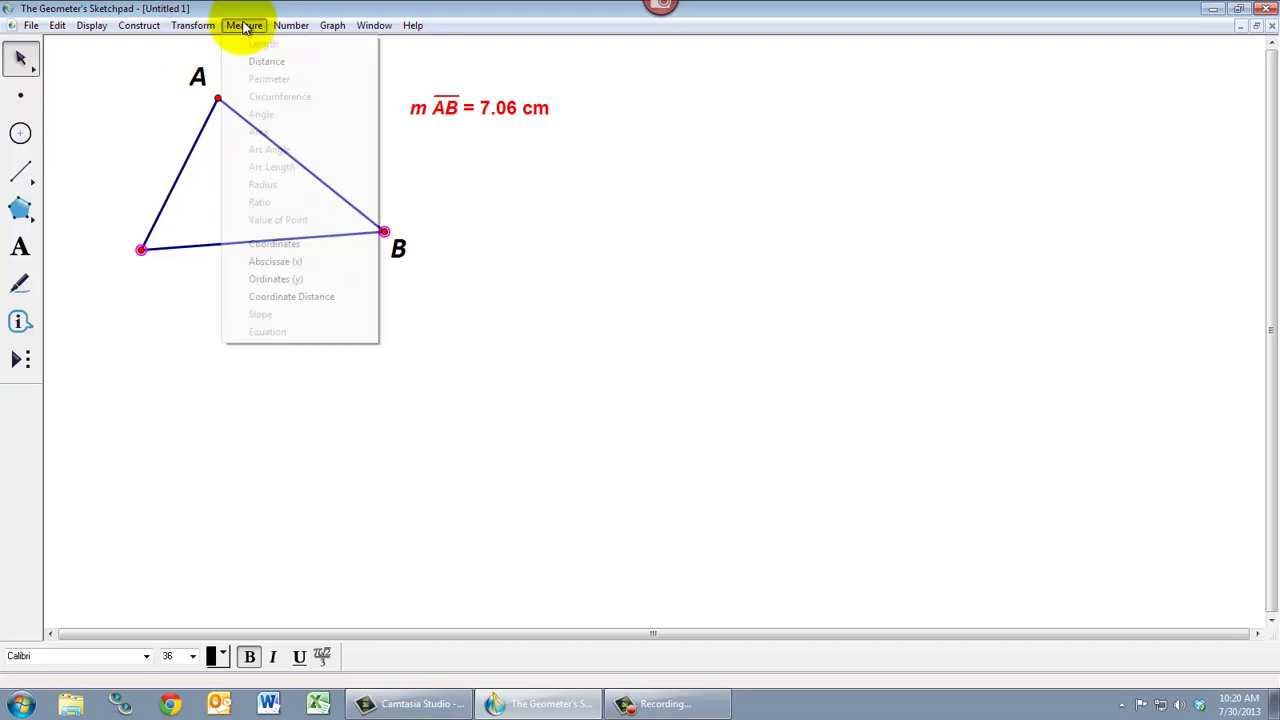
pyautogui.click(286, 61)
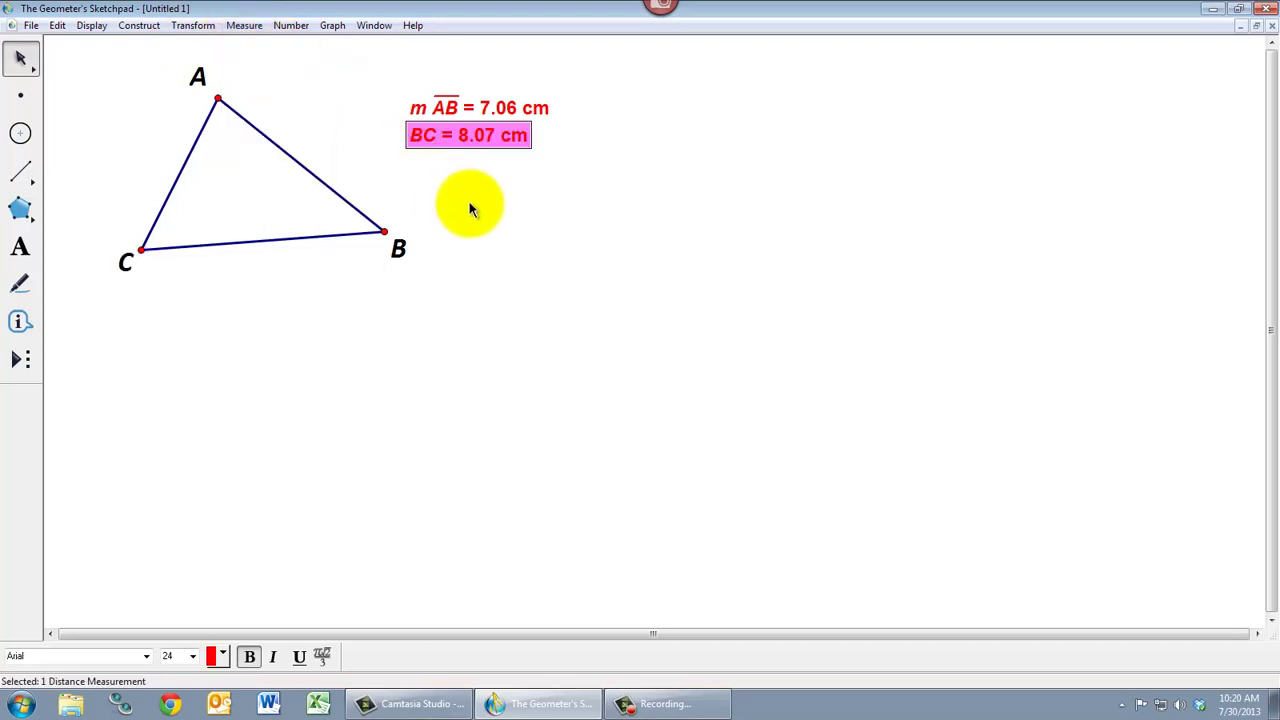
pyautogui.click(496, 190)
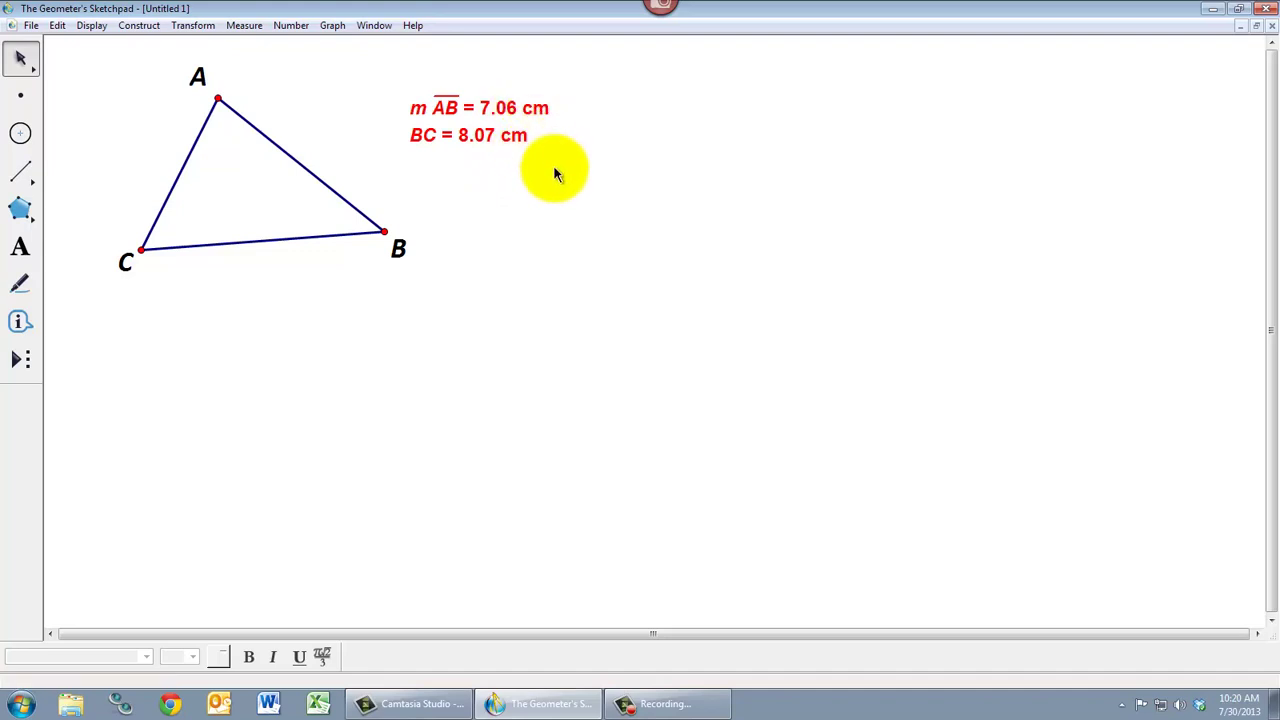
# Change the distance unit to inches in Preferences, so AB reads 2.78 in. and BC 3.18 in
pyautogui.click(57, 25)
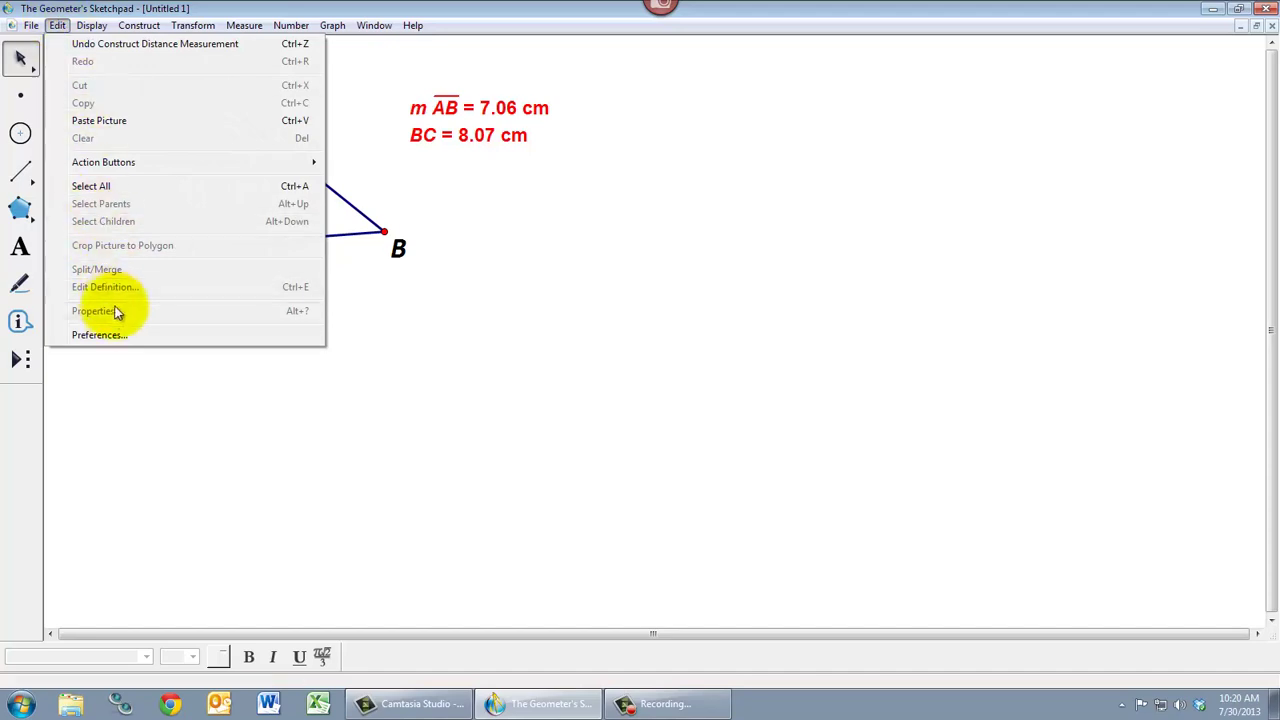
pyautogui.click(128, 336)
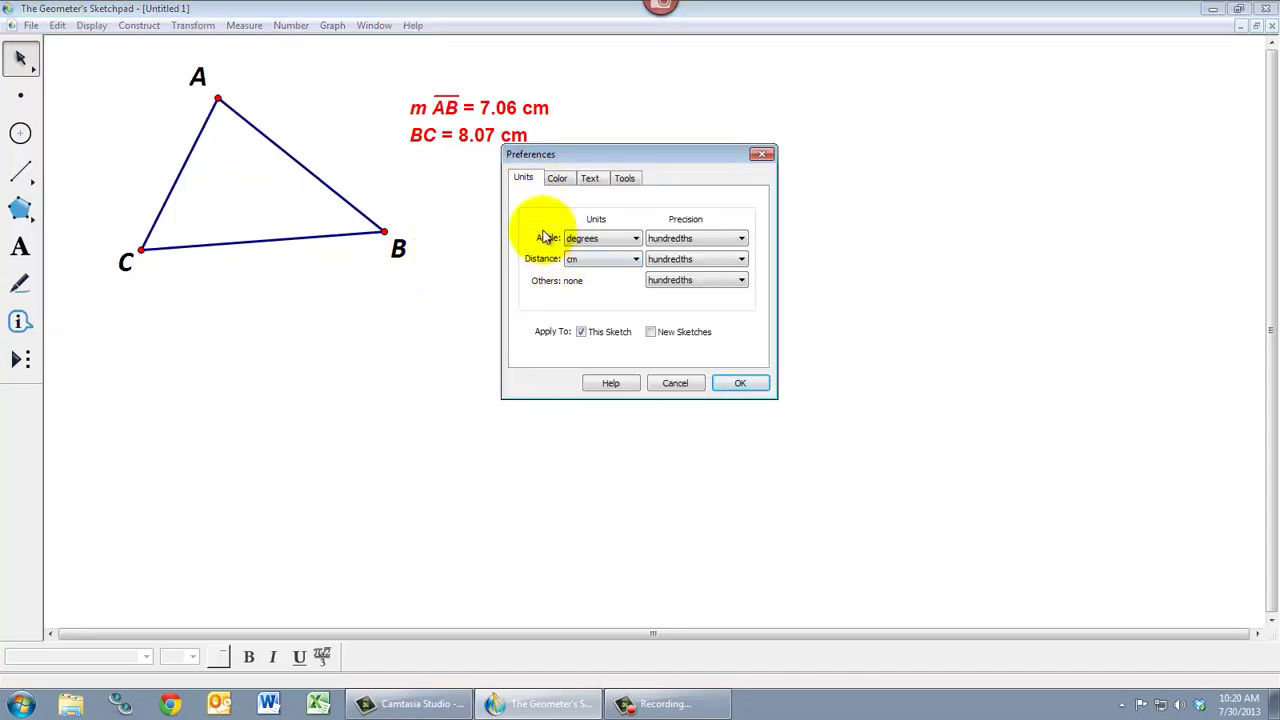
pyautogui.click(593, 262)
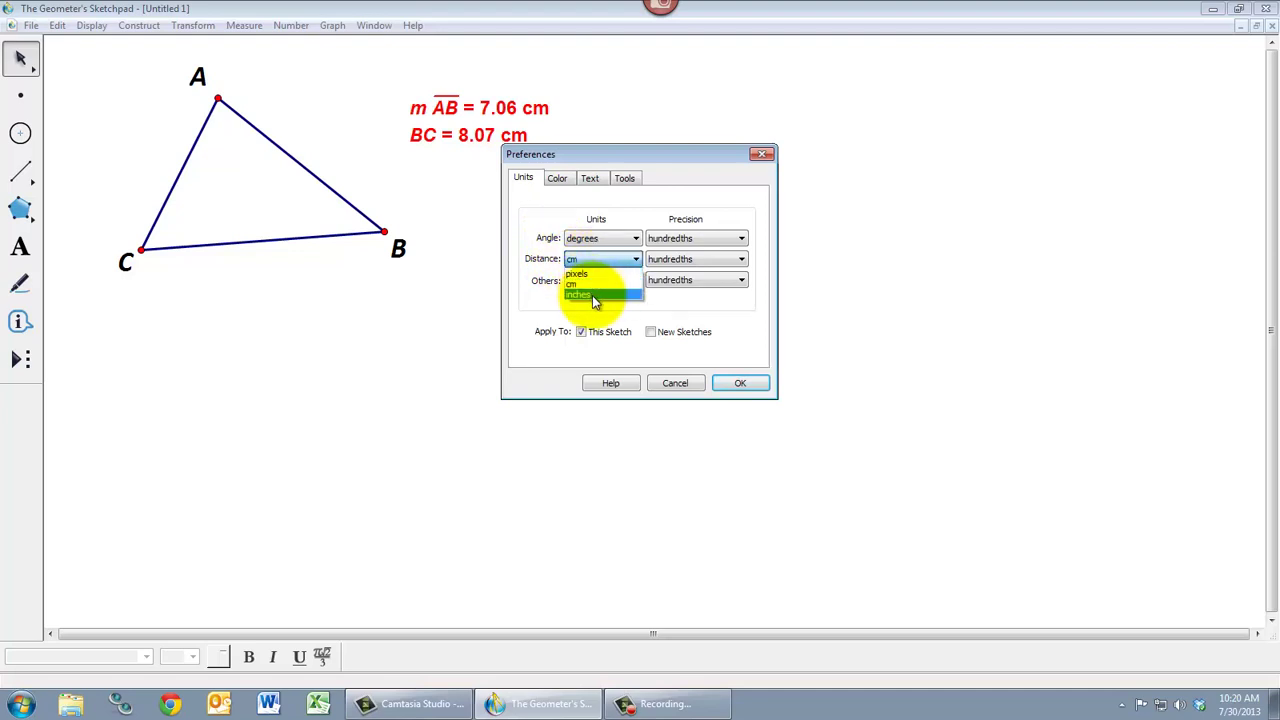
pyautogui.click(594, 296)
pyautogui.click(745, 385)
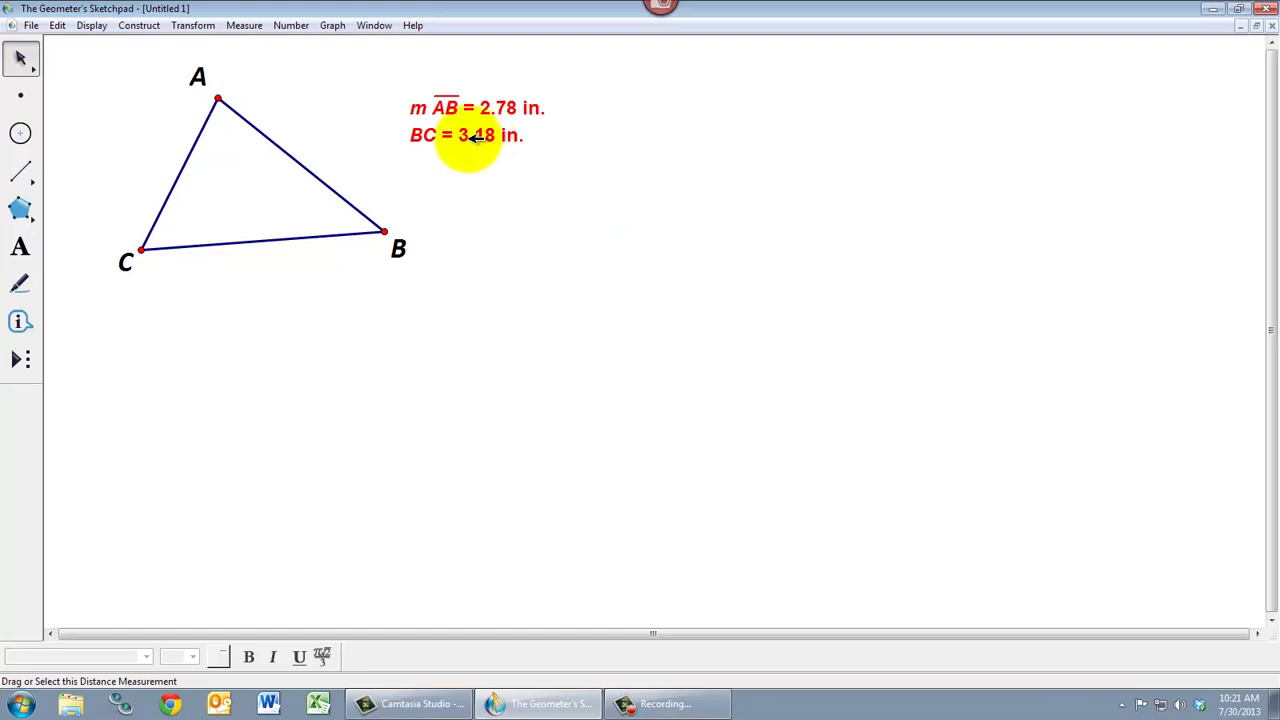
# Move the BC reading above the AB measurement and select side AC
pyautogui.moveTo(474, 137); pyautogui.dragTo(480, 76)
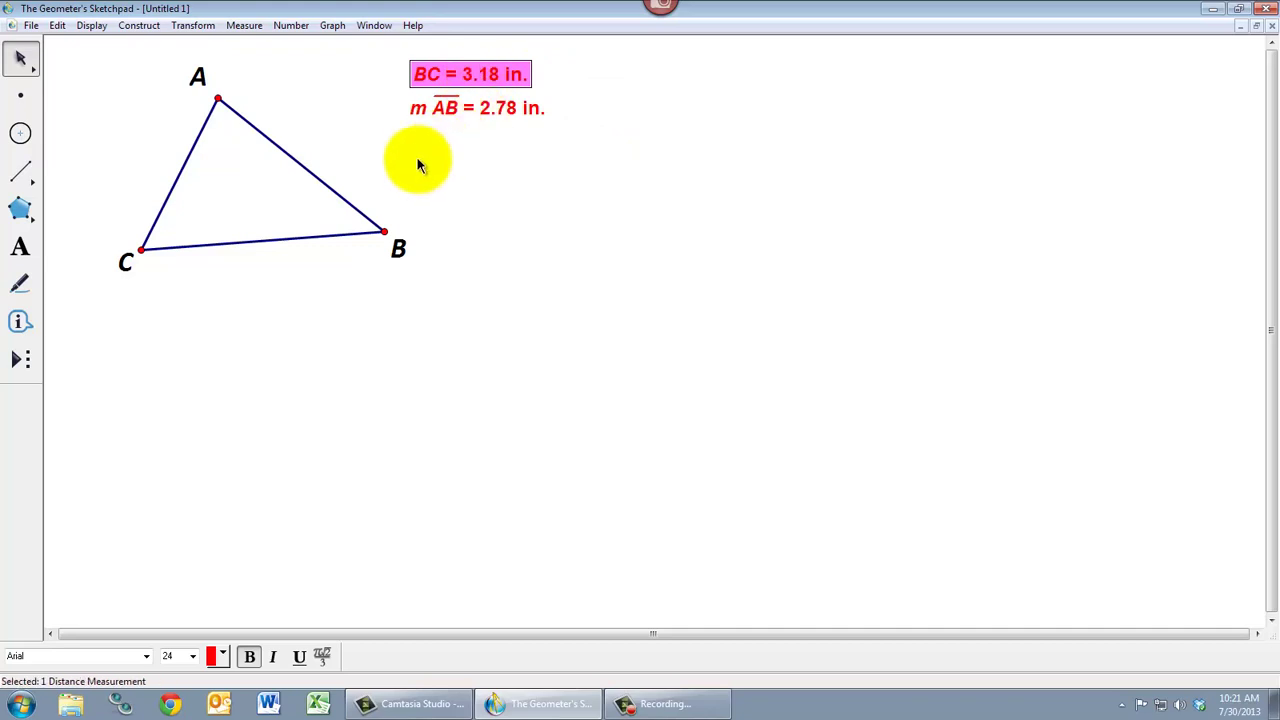
pyautogui.click(193, 160)
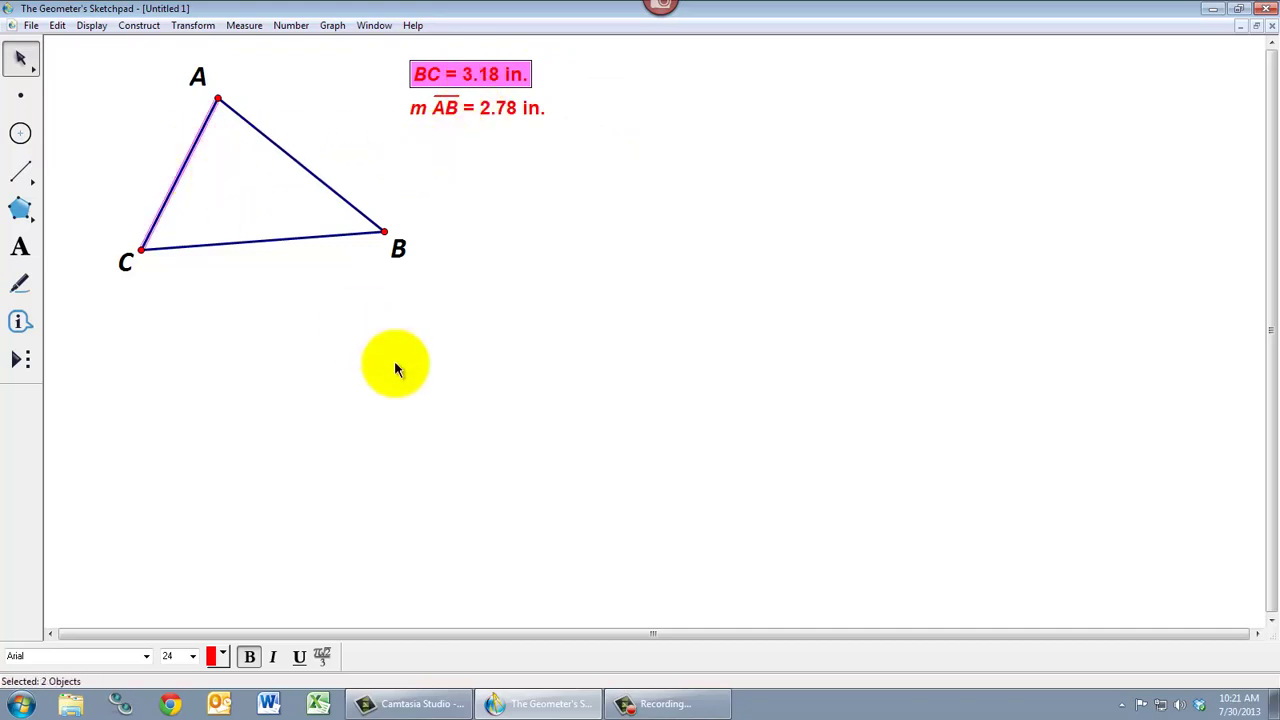
pyautogui.click(245, 25)
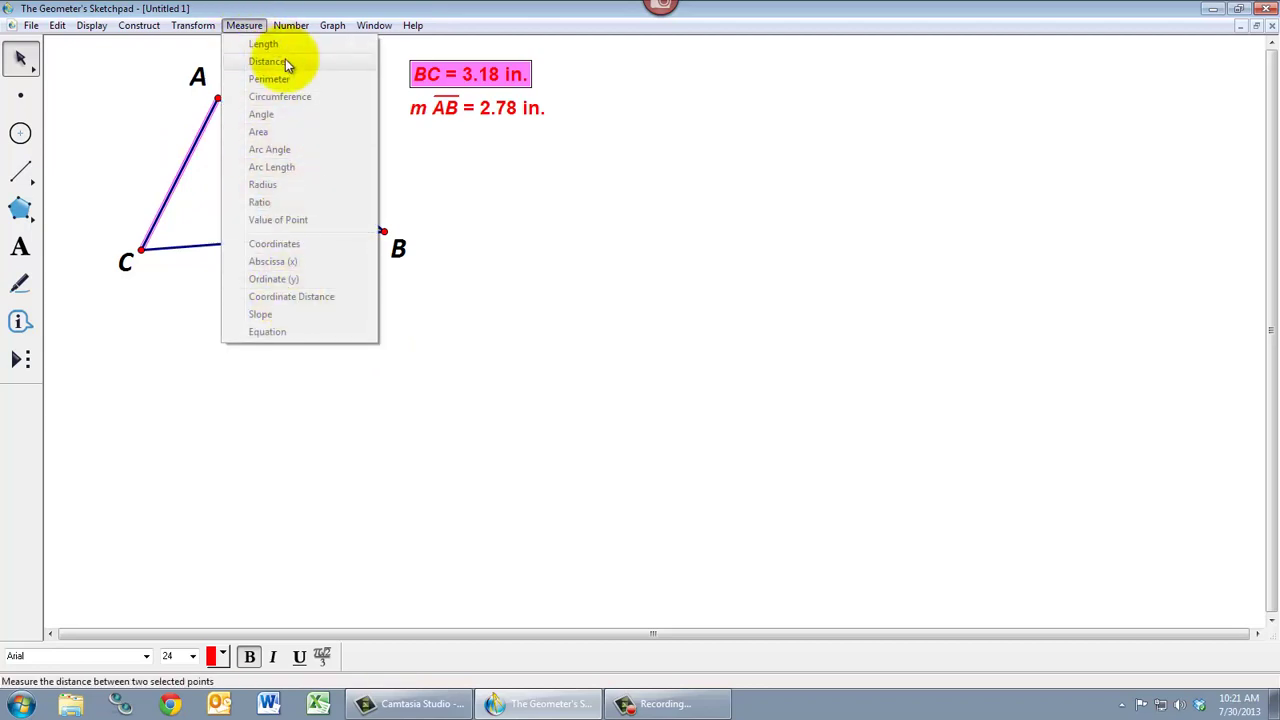
pyautogui.click(246, 25)
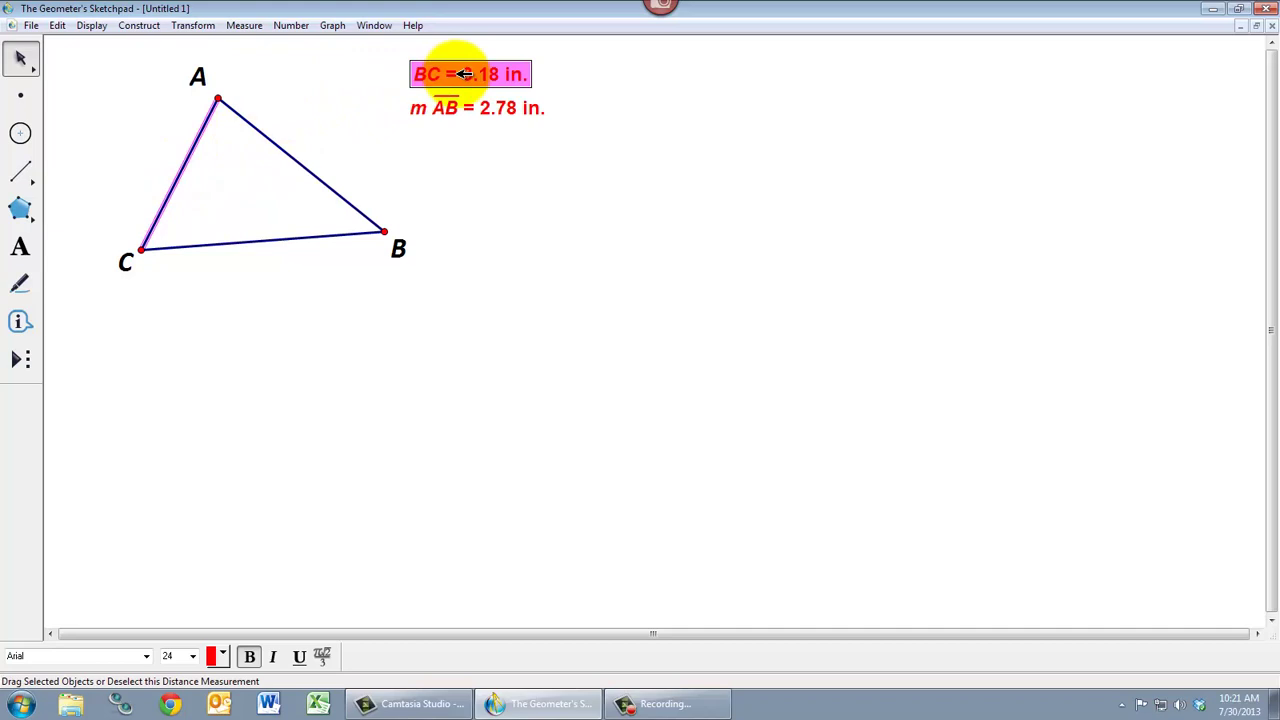
# Measure the length of side CA, m CA = 2.22 in., then deselect it
pyautogui.click(403, 156)
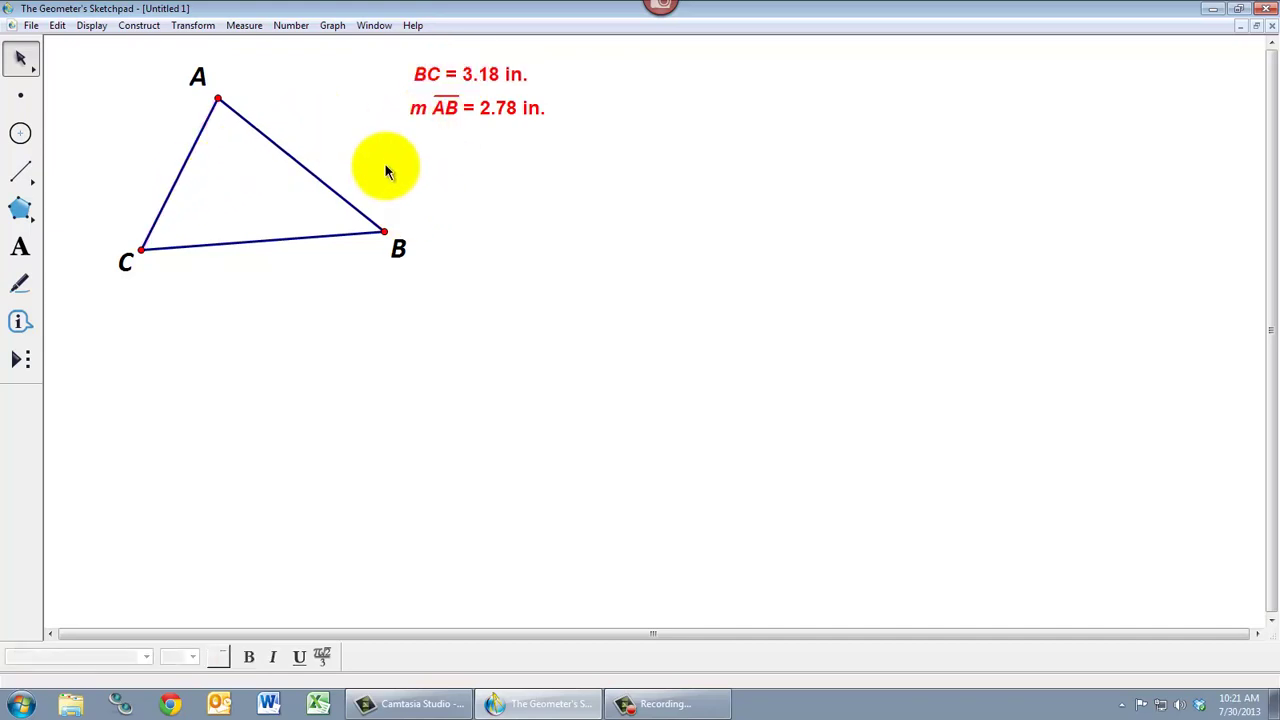
pyautogui.click(186, 163)
pyautogui.click(246, 26)
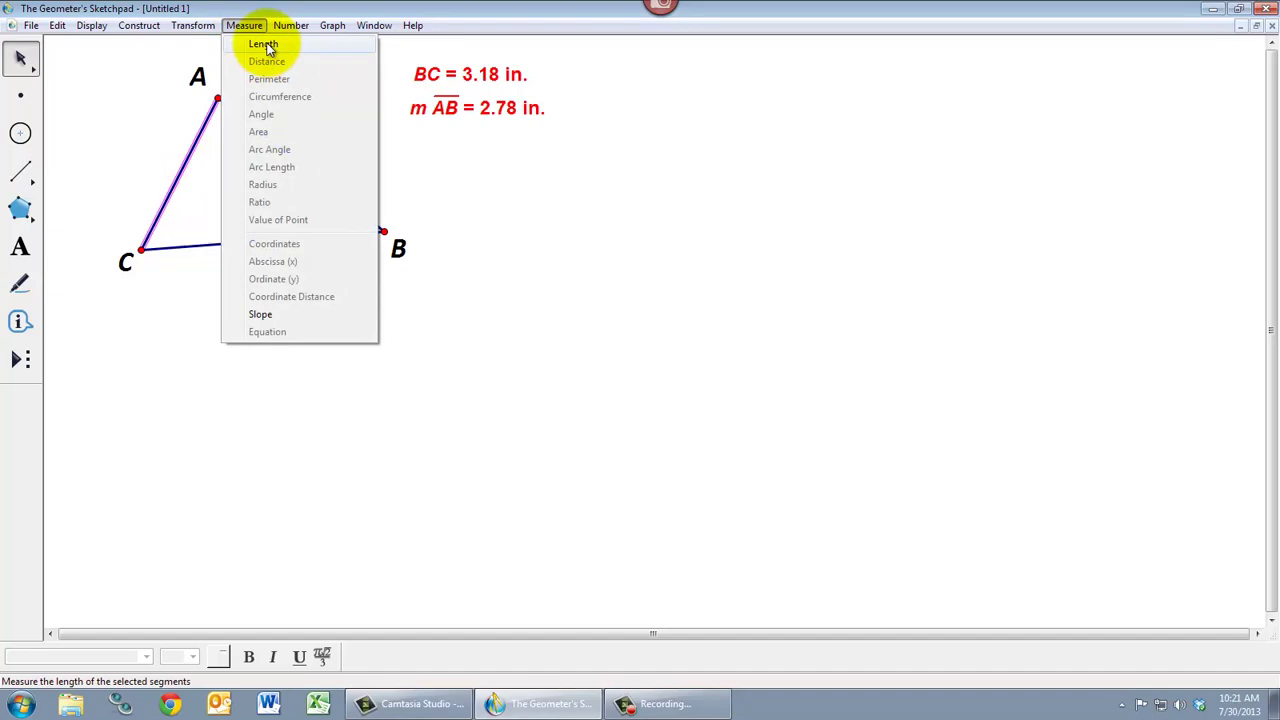
pyautogui.click(263, 44)
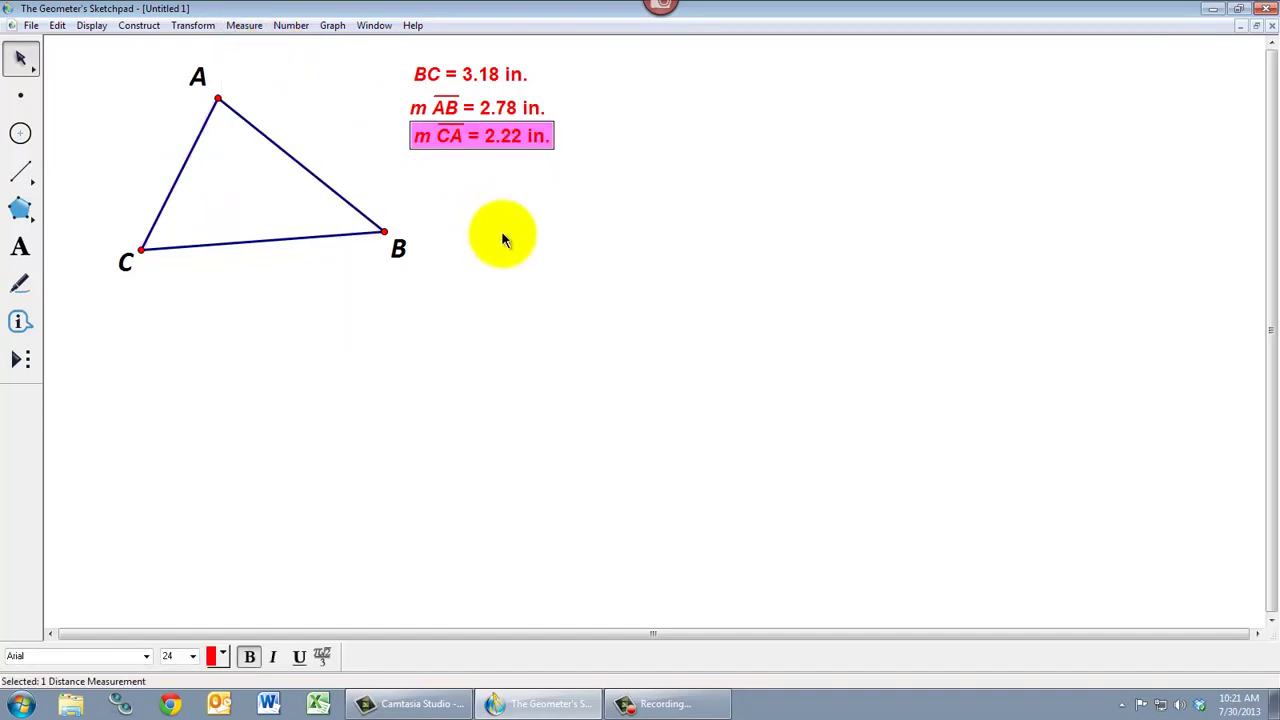
pyautogui.click(340, 99)
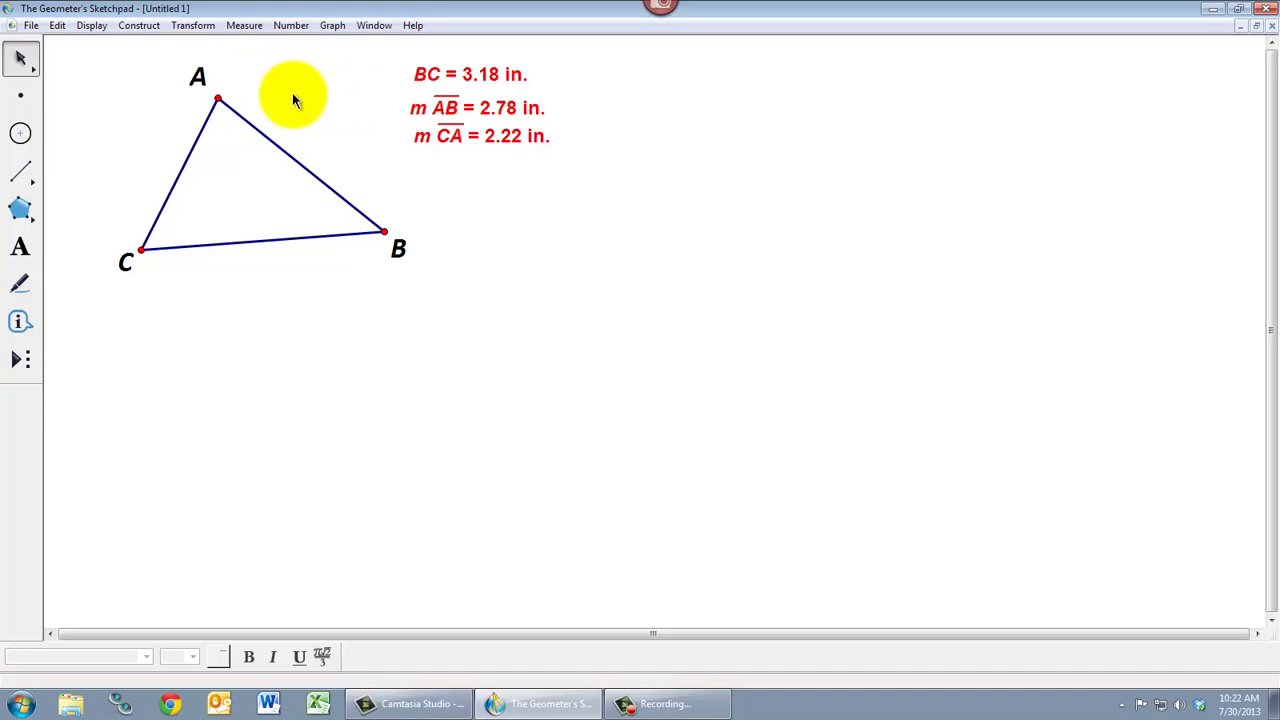
# Measure angle ACB (58.87°) and place its reading below point C
pyautogui.click(219, 100)
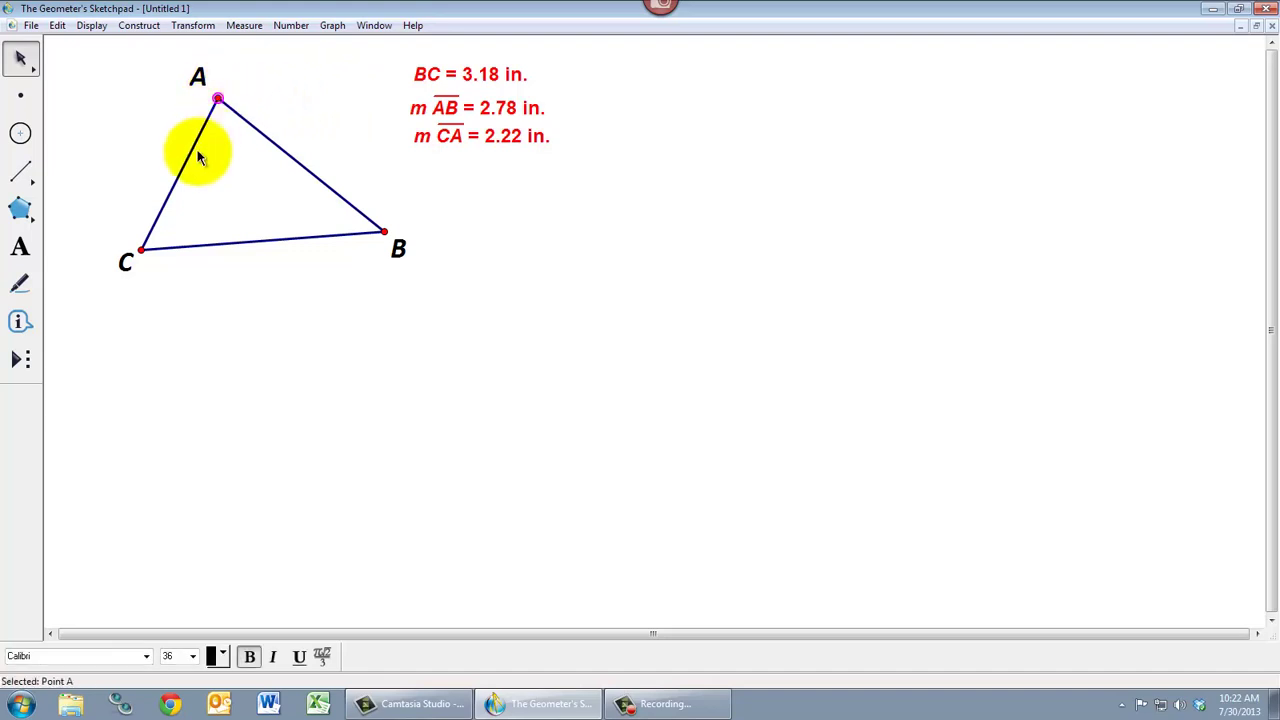
pyautogui.click(141, 249)
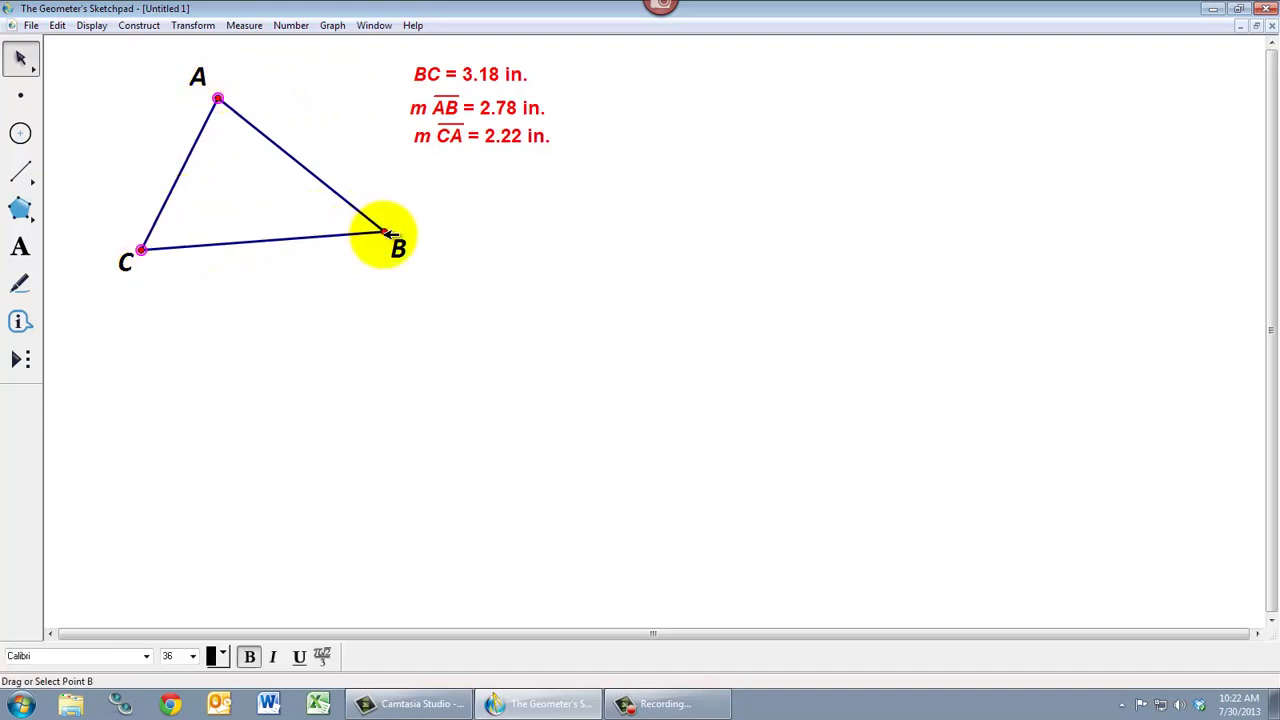
pyautogui.click(376, 229)
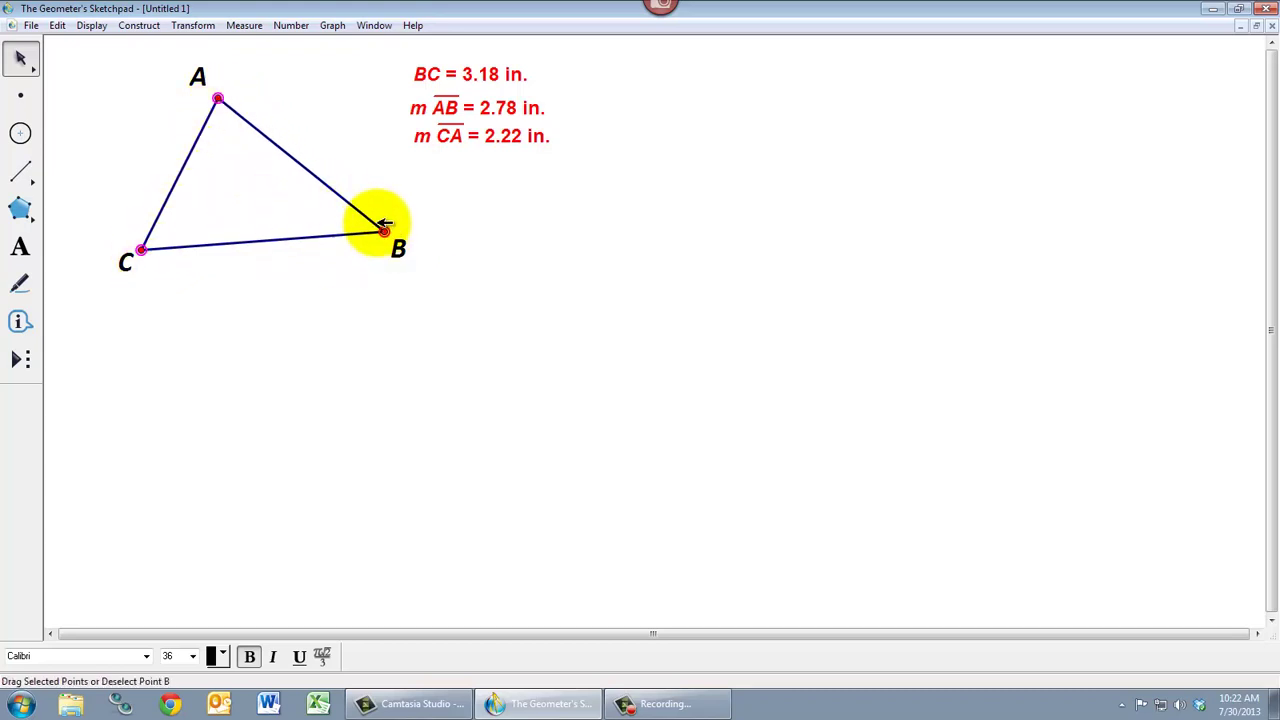
pyautogui.click(245, 25)
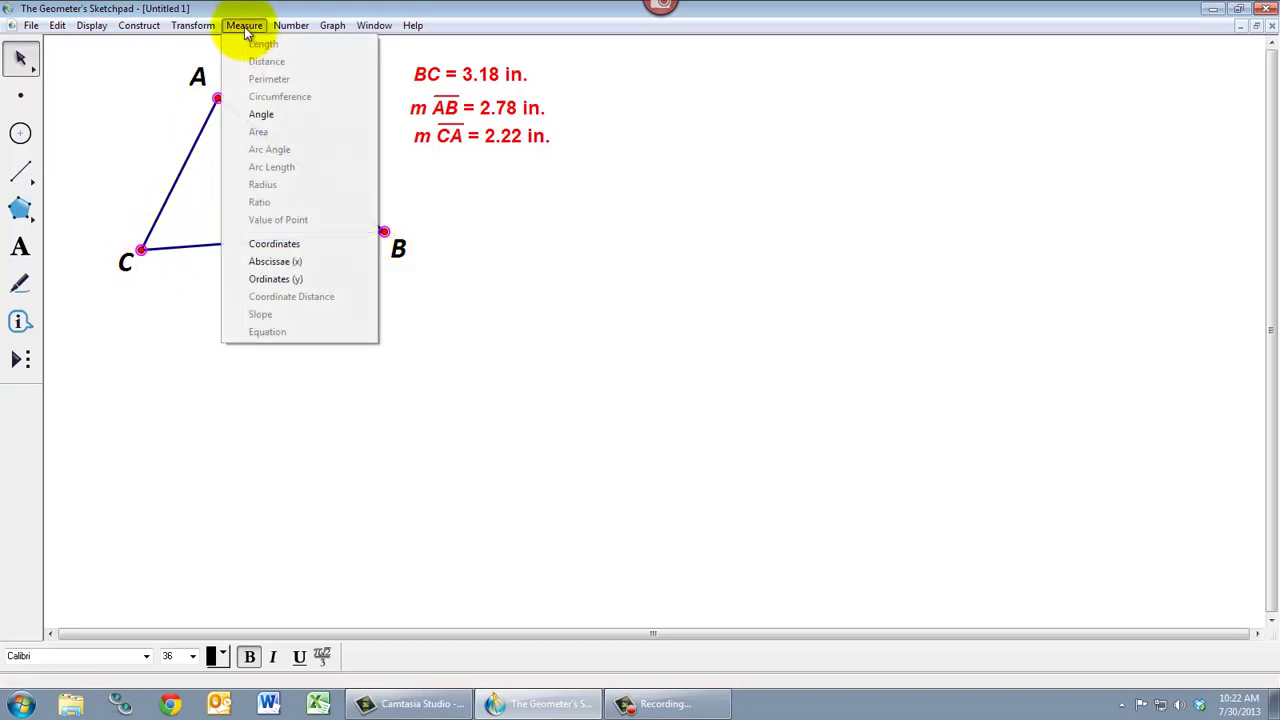
pyautogui.click(263, 115)
pyautogui.moveTo(466, 177); pyautogui.dragTo(111, 307)
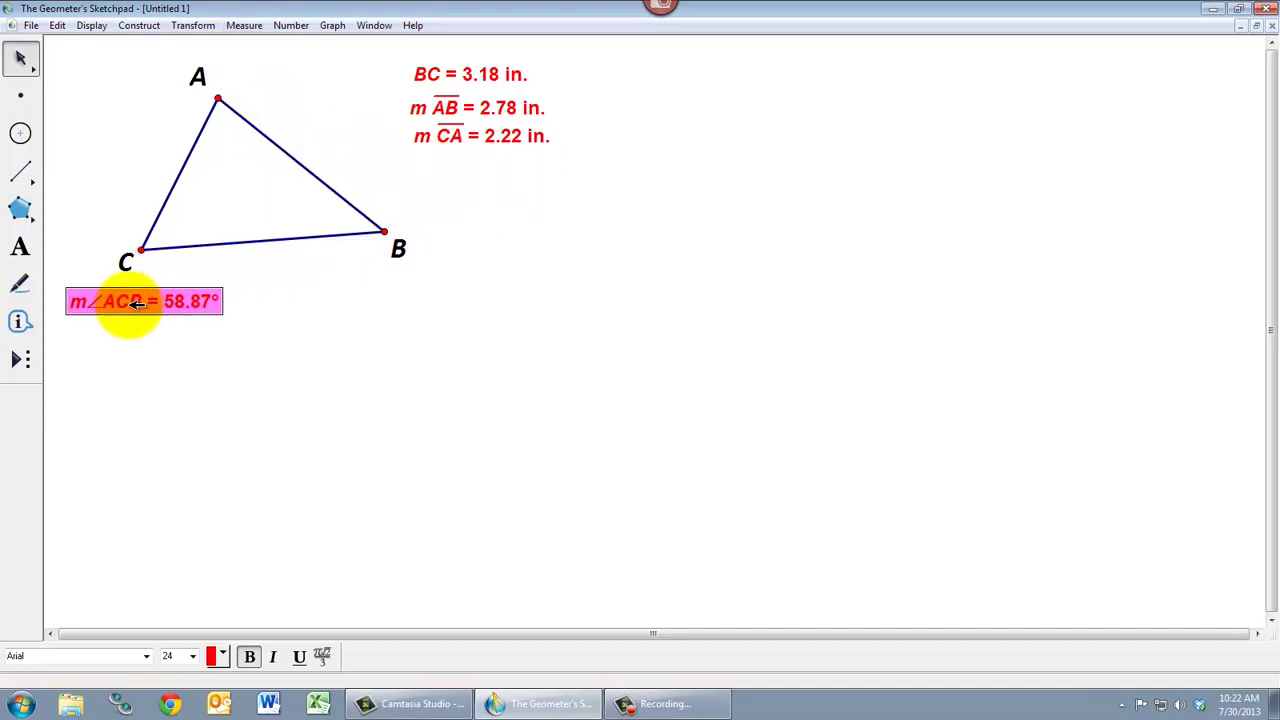
pyautogui.click(240, 204)
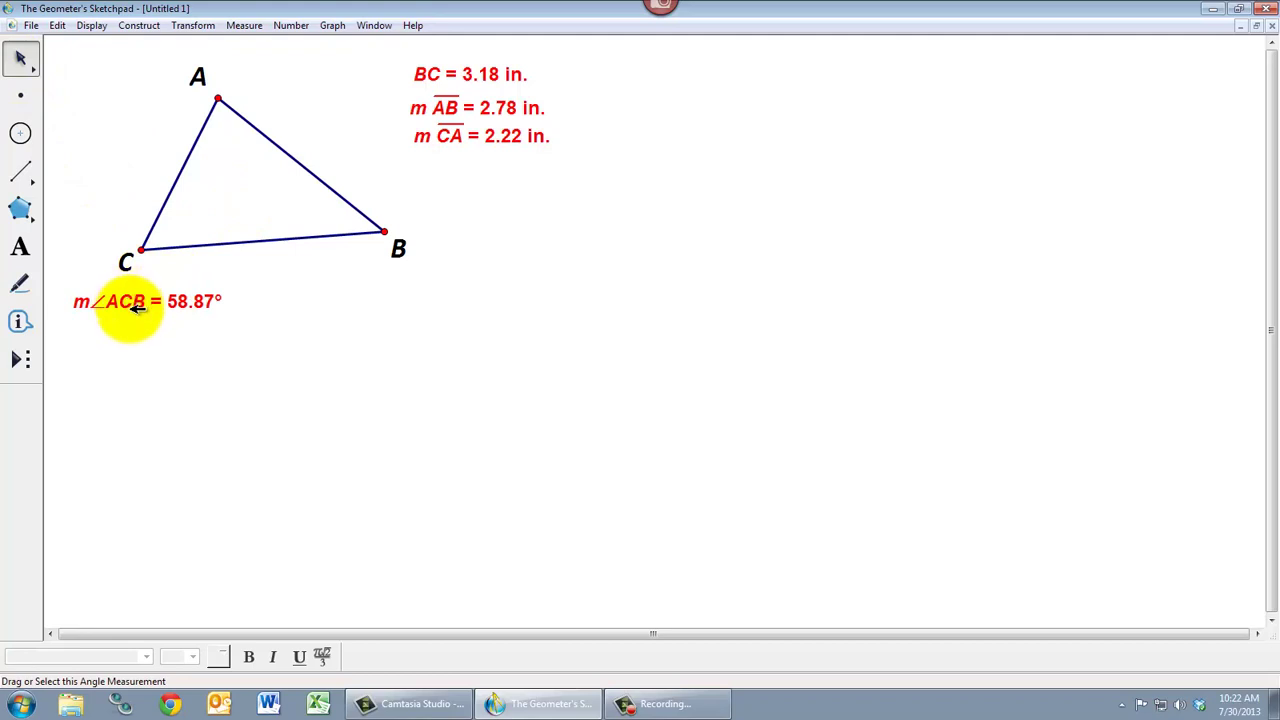
# Draw an angle-mark arc at vertex C with the Marker tool
pyautogui.click(20, 284)
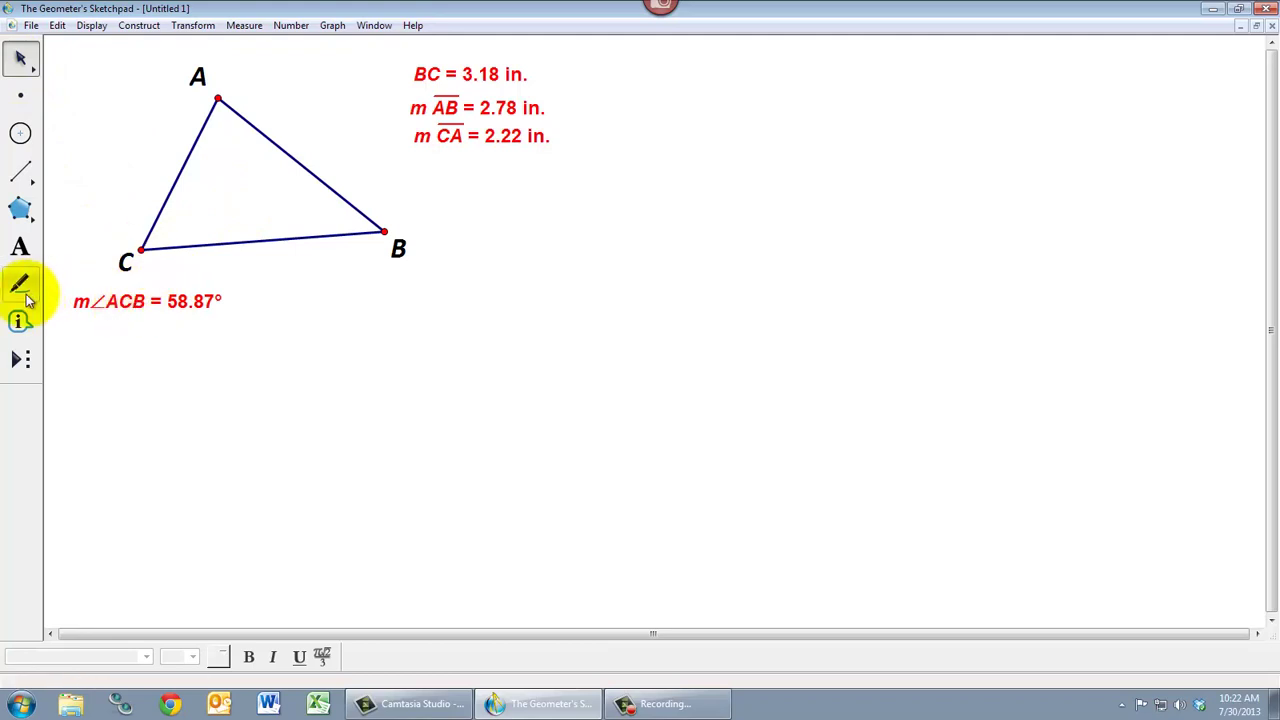
pyautogui.moveTo(146, 250); pyautogui.dragTo(160, 232)
pyautogui.click(20, 58)
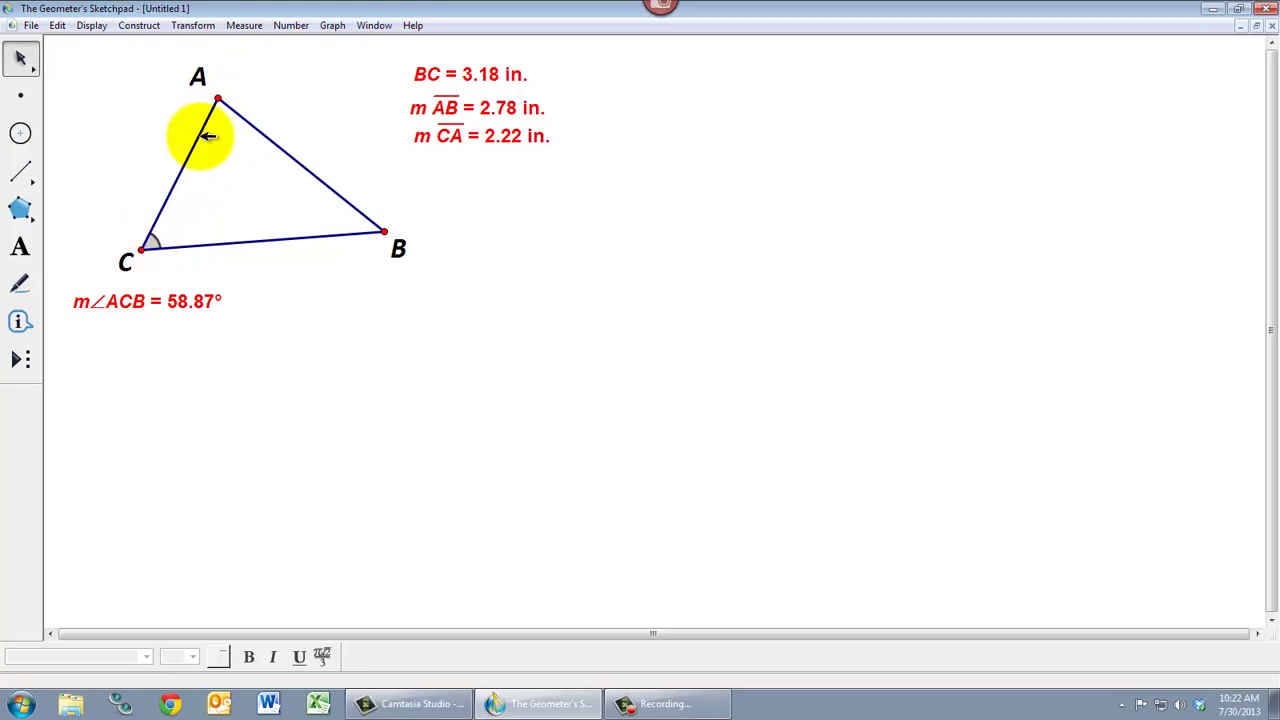
# Measure angle ABC (43.09°) and place its reading just below point B
pyautogui.click(218, 99)
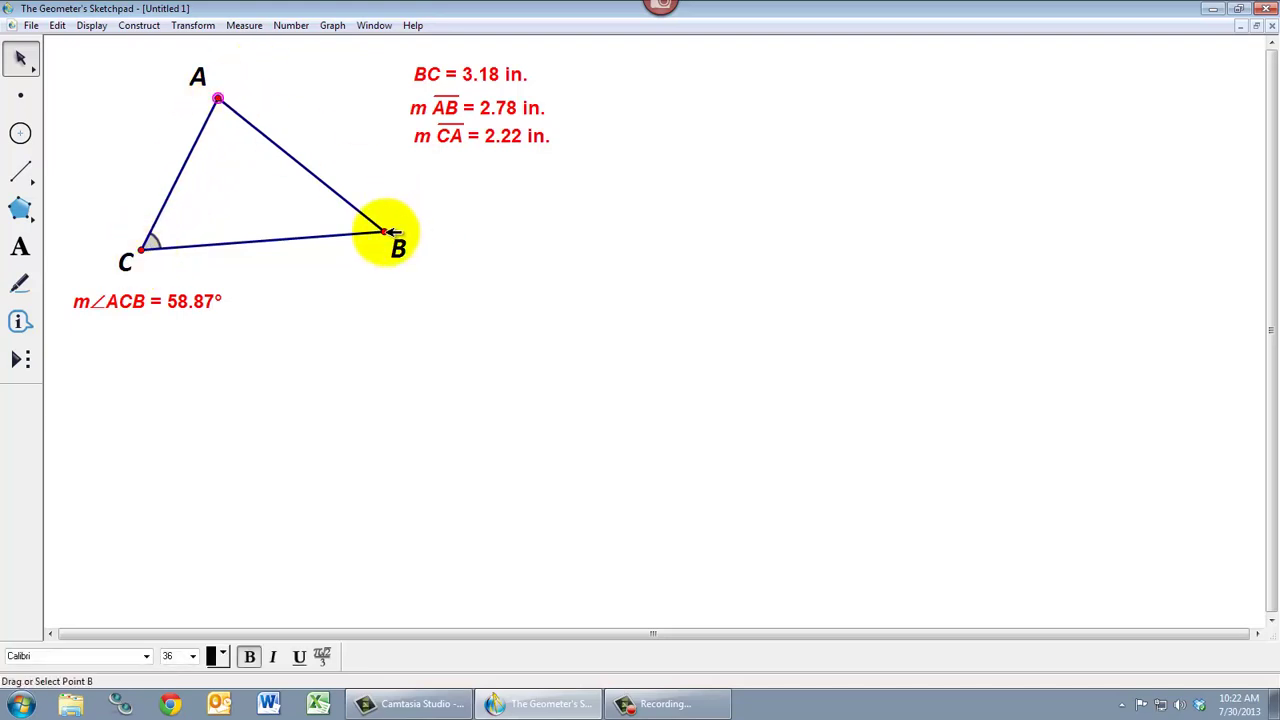
pyautogui.click(385, 232)
pyautogui.click(141, 249)
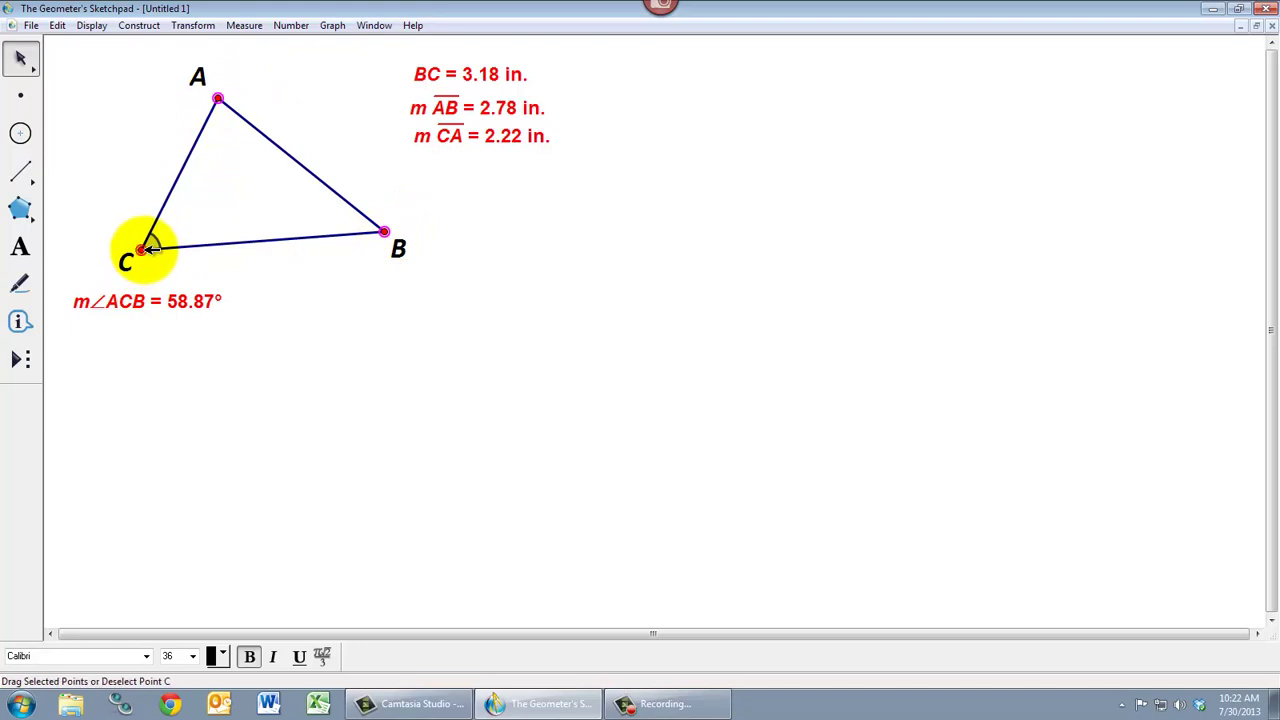
pyautogui.click(244, 25)
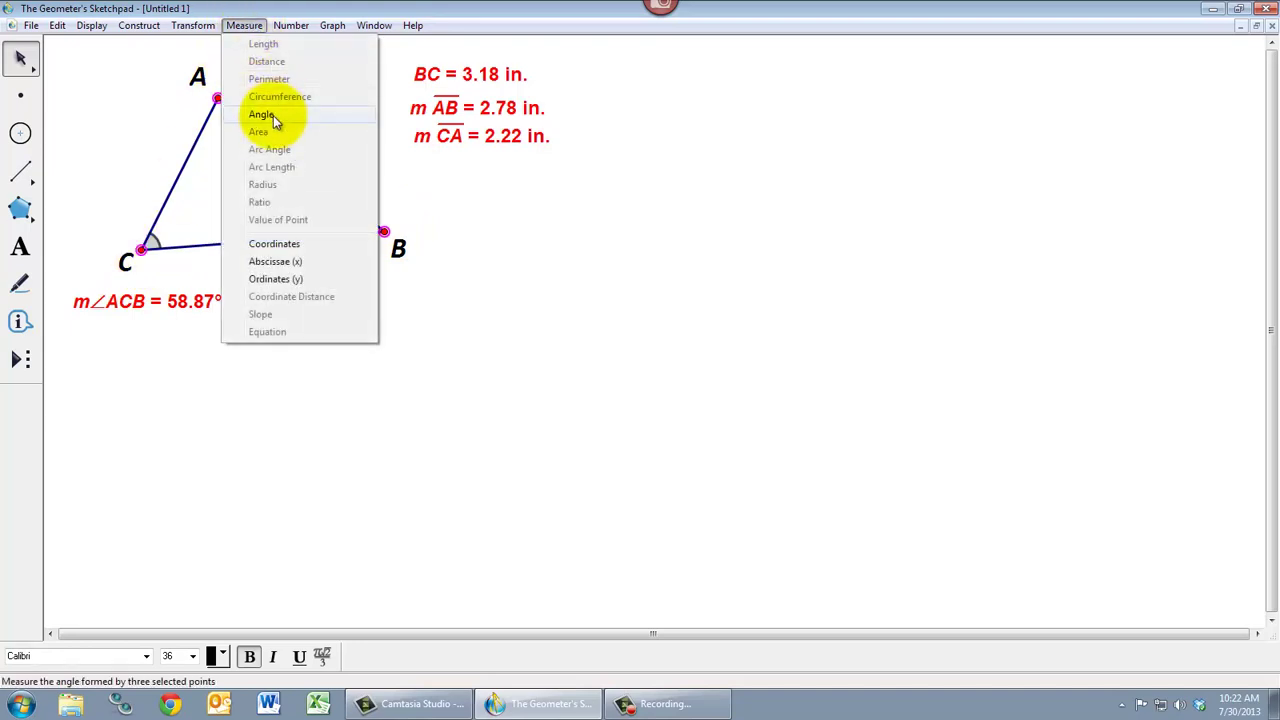
pyautogui.click(273, 115)
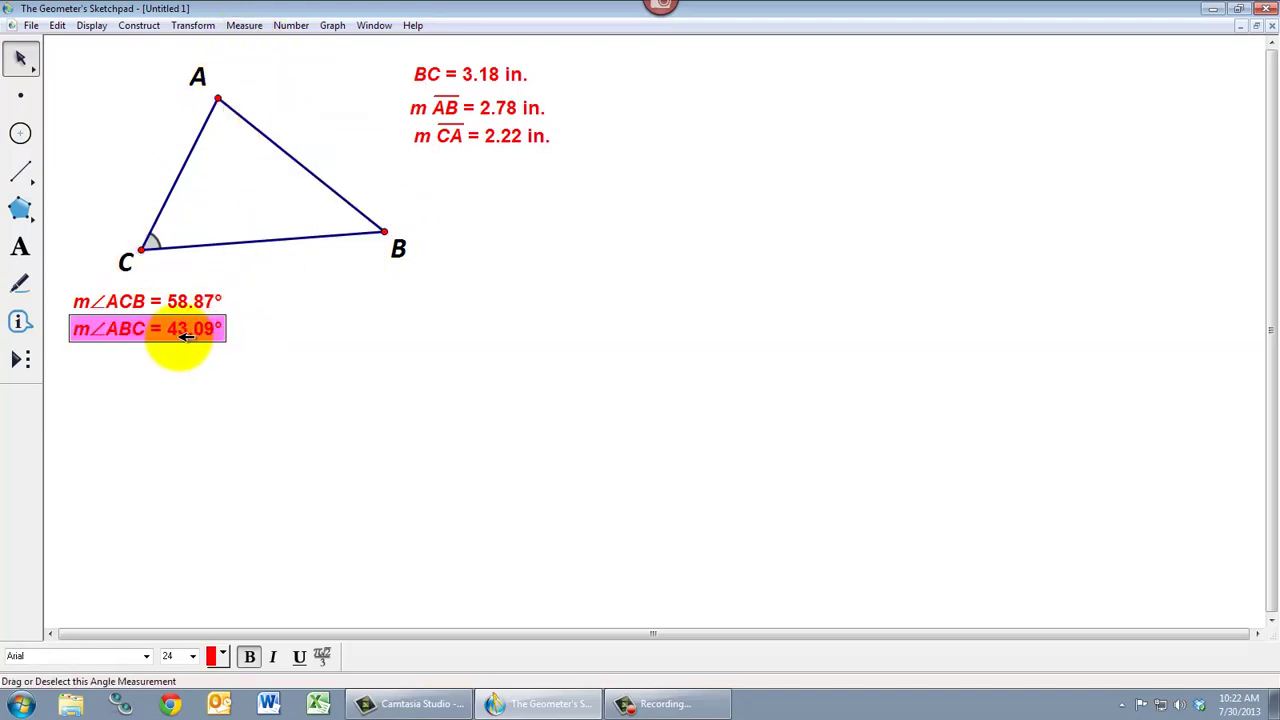
pyautogui.moveTo(186, 336); pyautogui.dragTo(457, 289)
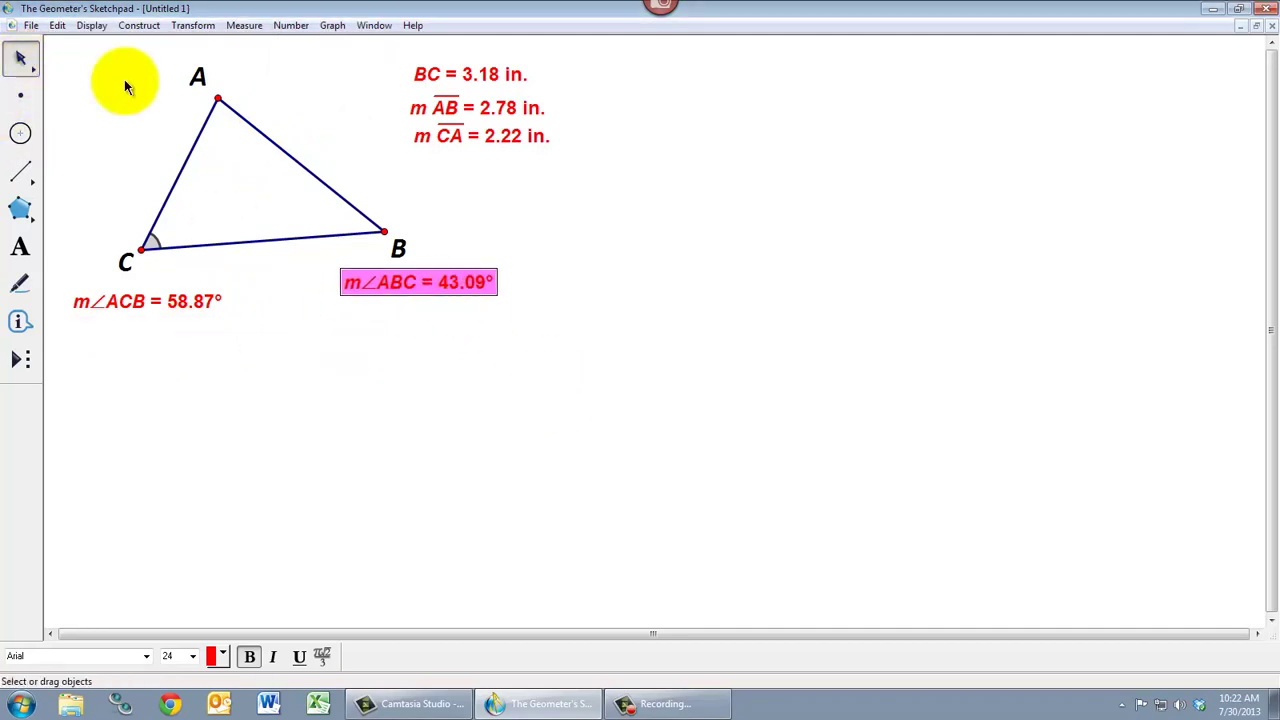
pyautogui.click(474, 196)
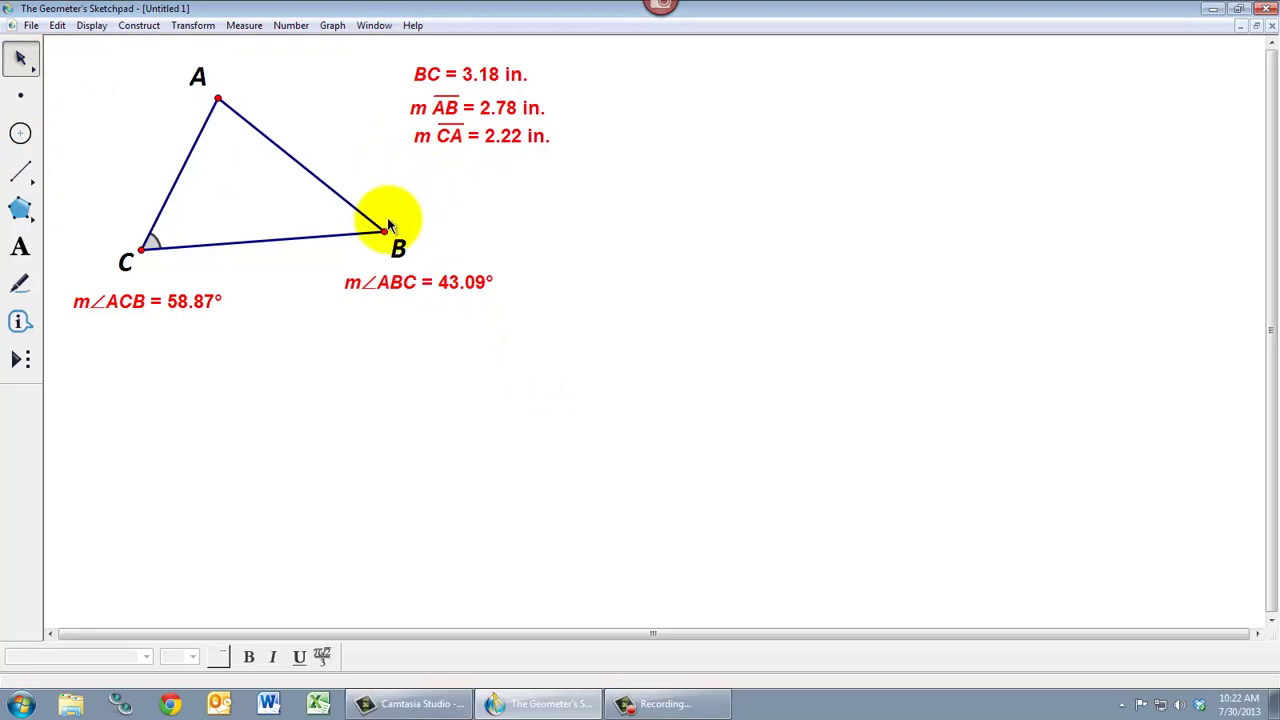
# Drag points B and A to reshape the triangle, updating angles to 48.27° and 44.75°
pyautogui.moveTo(384, 231); pyautogui.dragTo(412, 215)
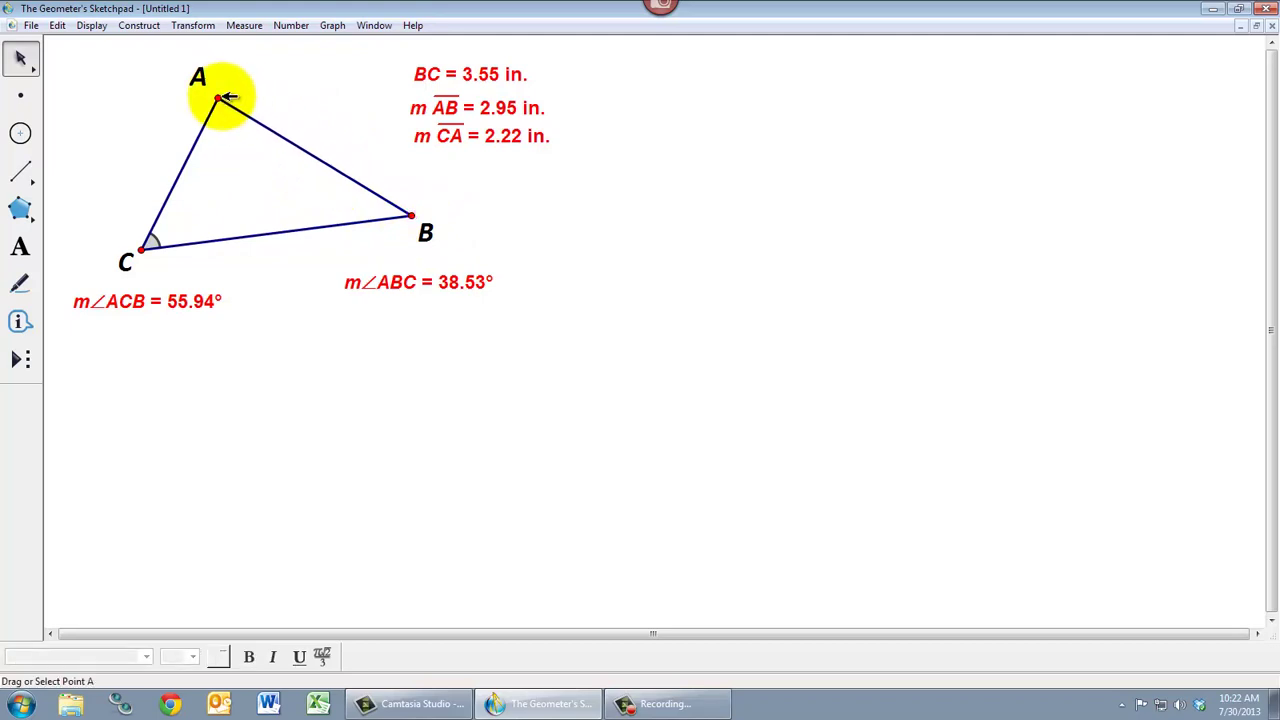
pyautogui.moveTo(218, 99); pyautogui.dragTo(250, 93)
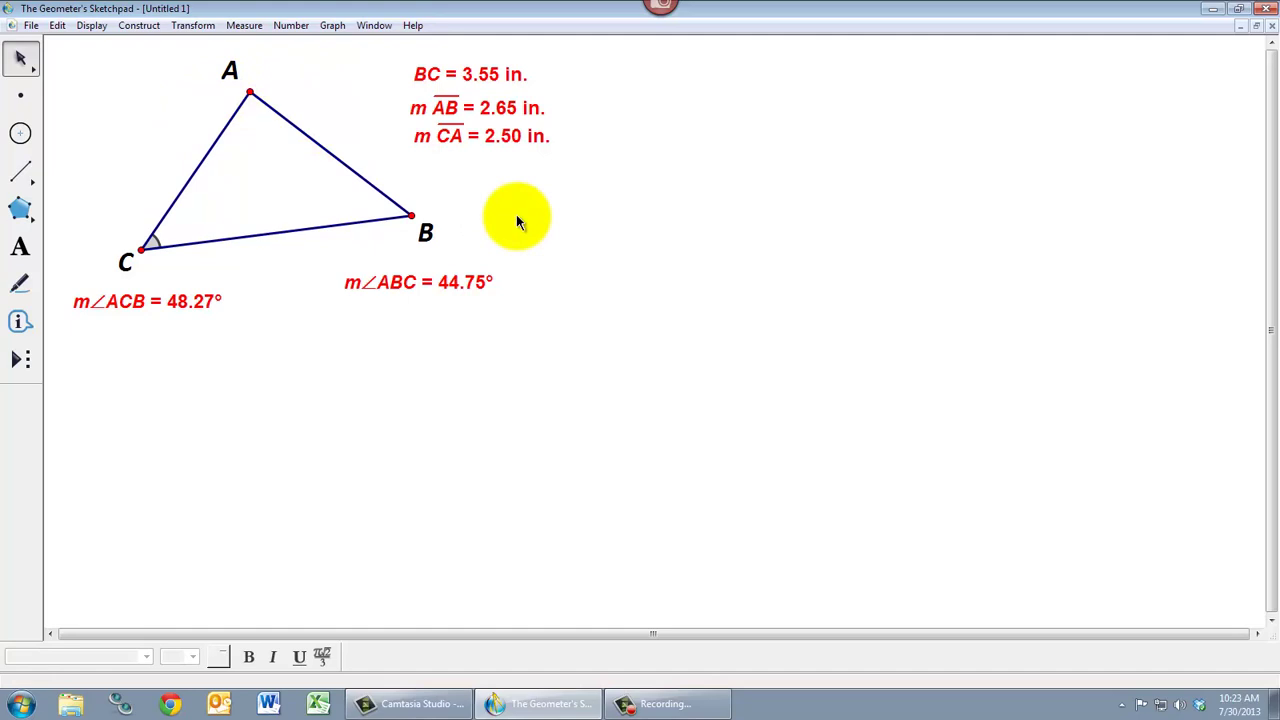
# Calculate the perimeter BC + m AB + m CA, giving 8.70 in
pyautogui.click(292, 27)
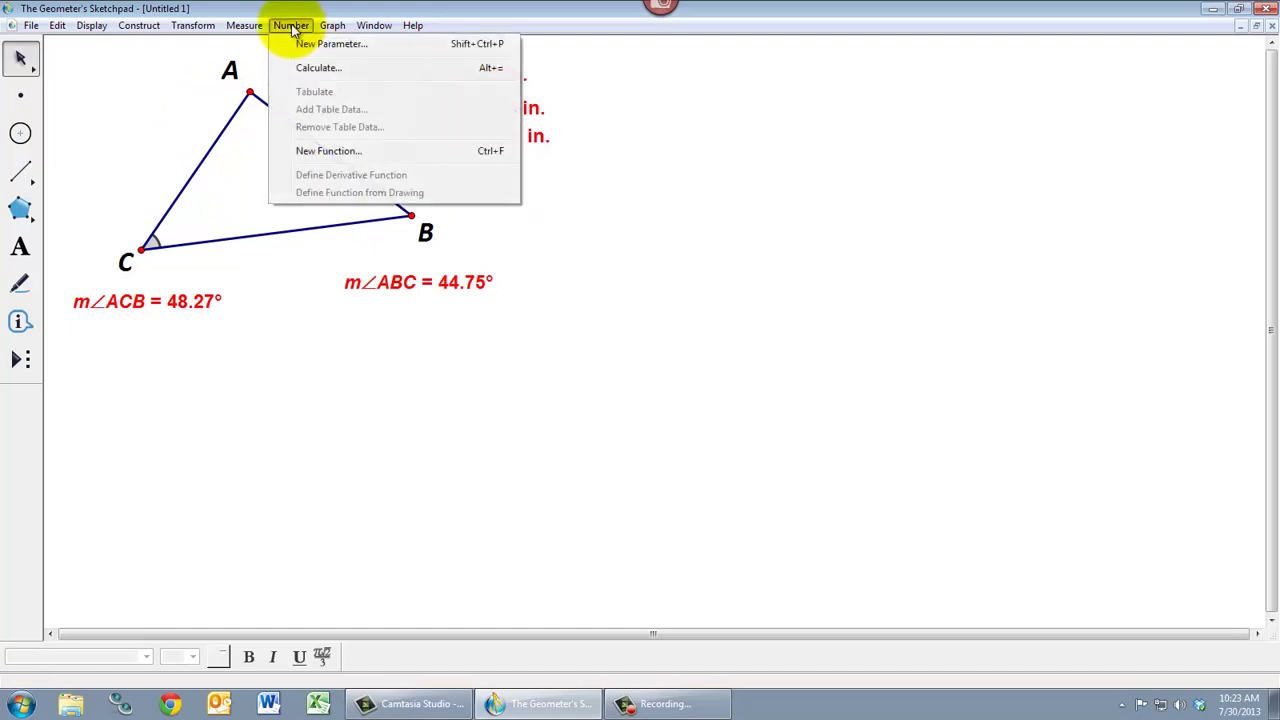
pyautogui.click(338, 70)
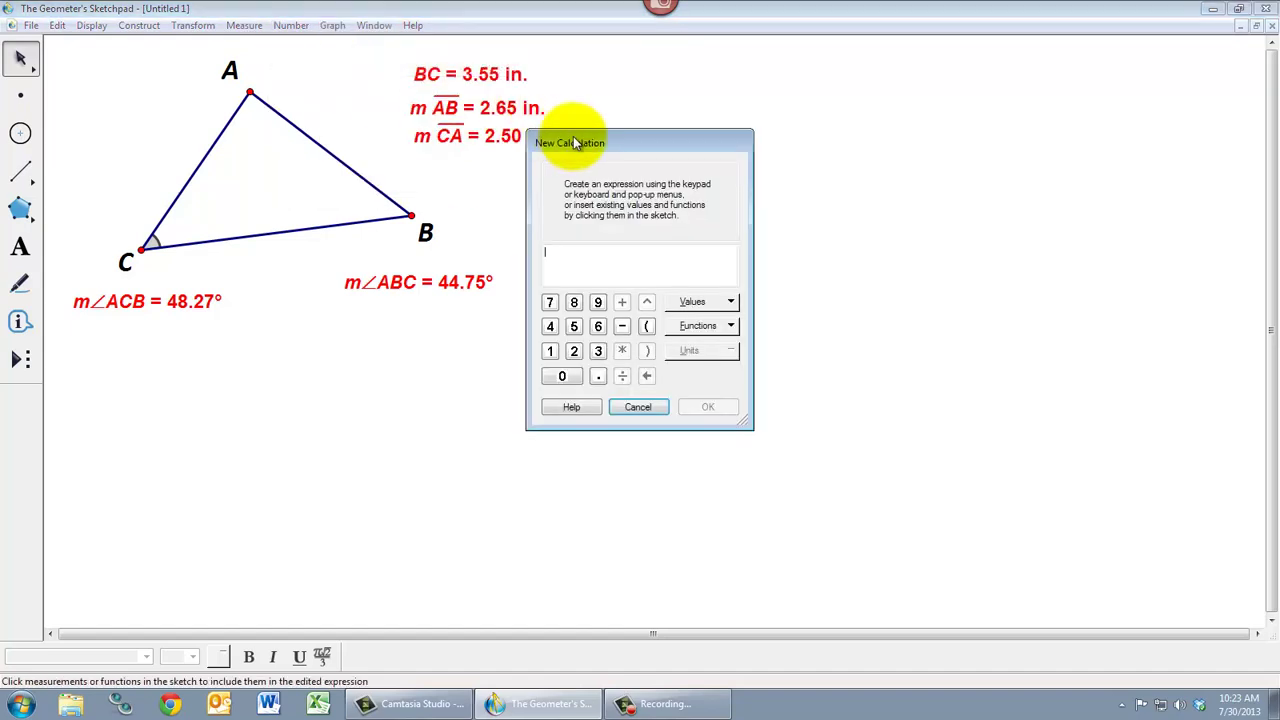
pyautogui.moveTo(586, 137); pyautogui.dragTo(664, 130)
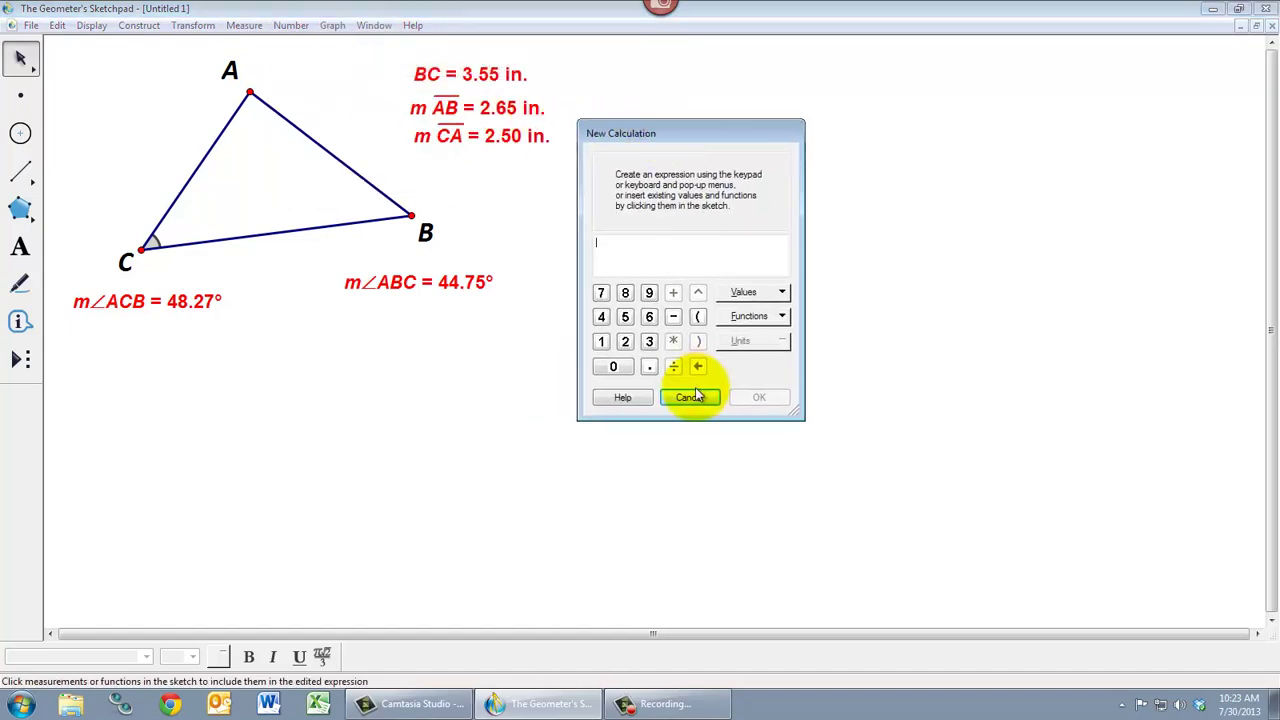
pyautogui.click(505, 75)
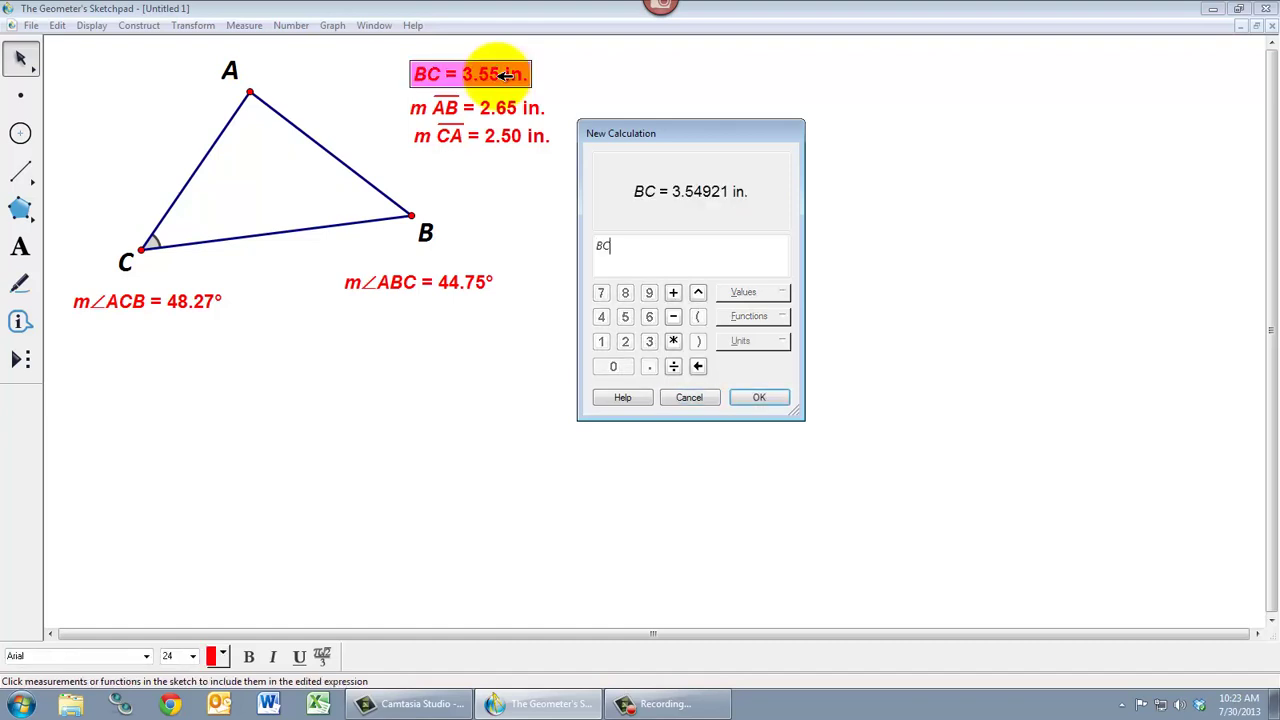
pyautogui.click(673, 292)
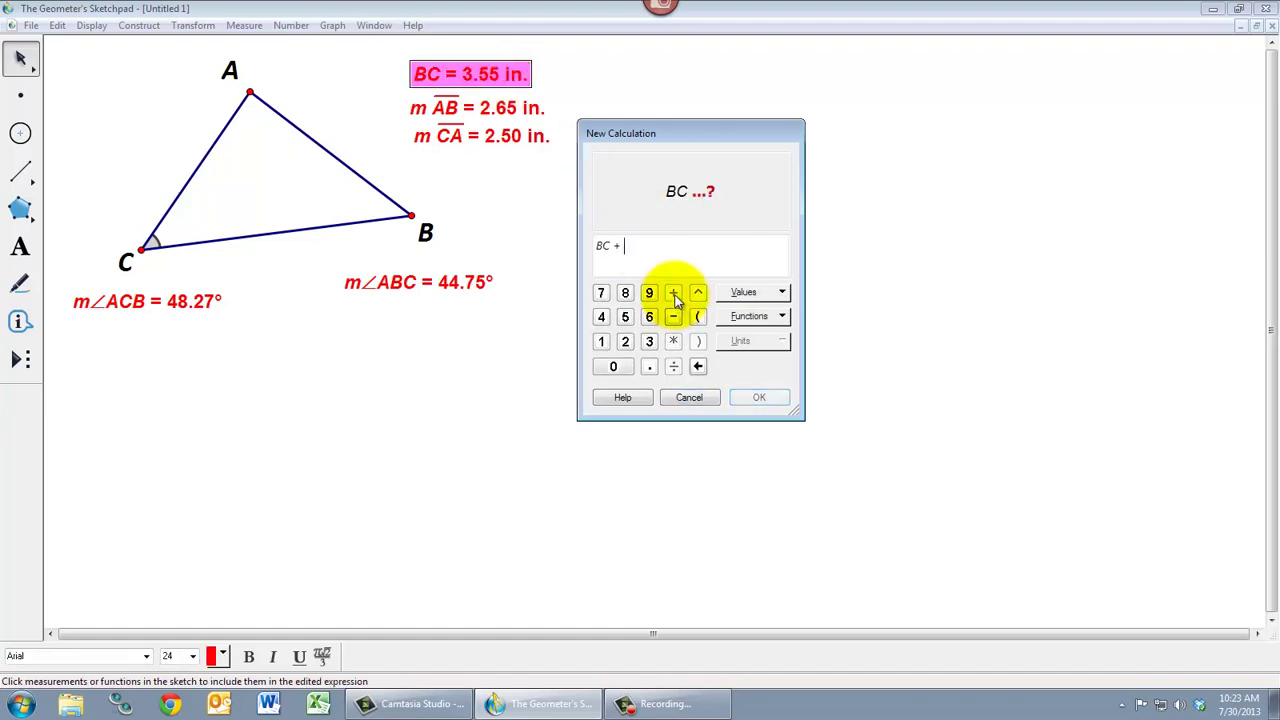
pyautogui.click(517, 109)
pyautogui.click(675, 294)
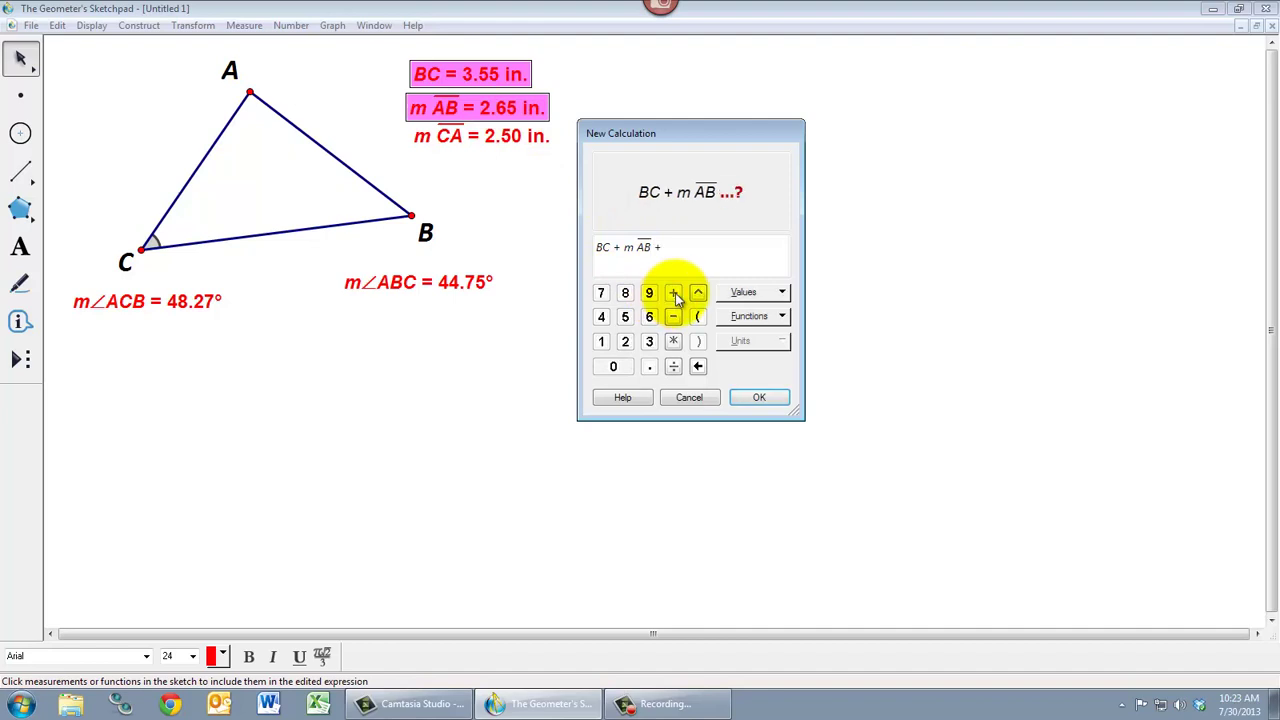
pyautogui.click(498, 140)
pyautogui.click(760, 398)
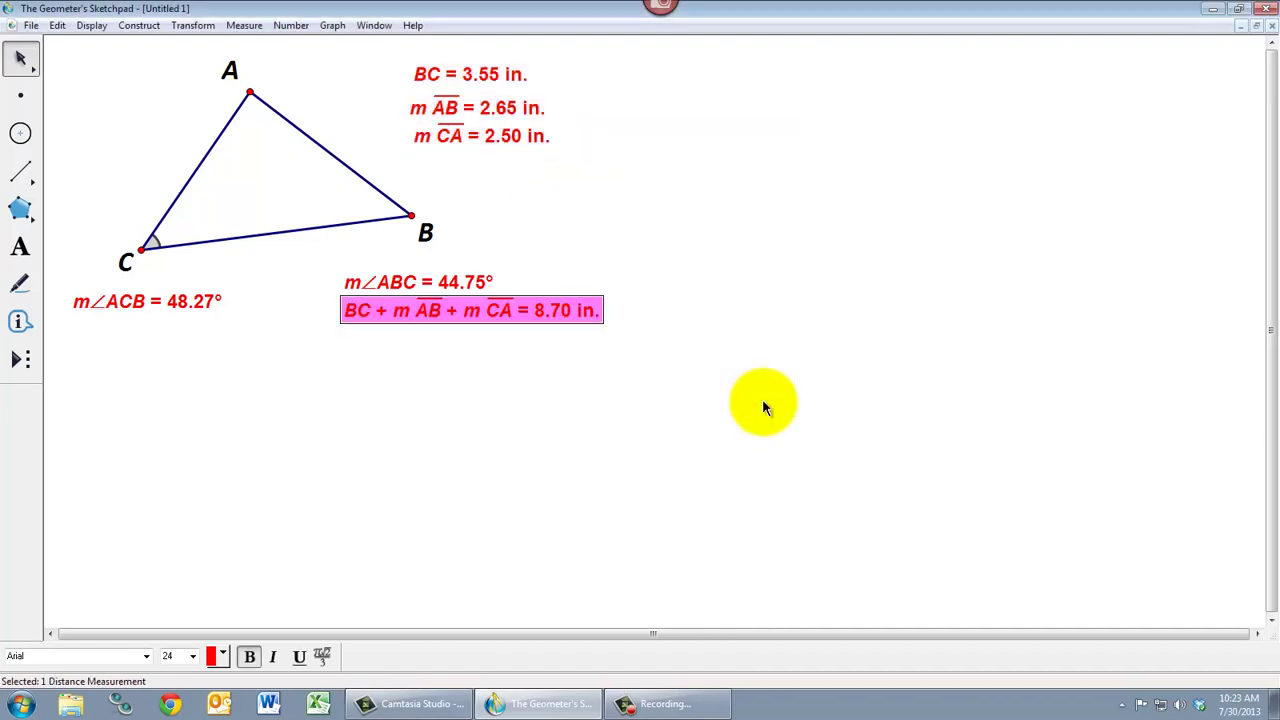
# Move the perimeter sum beside point B, then drag vertices B and A so it reads 8.71 in
pyautogui.moveTo(576, 308); pyautogui.dragTo(705, 207)
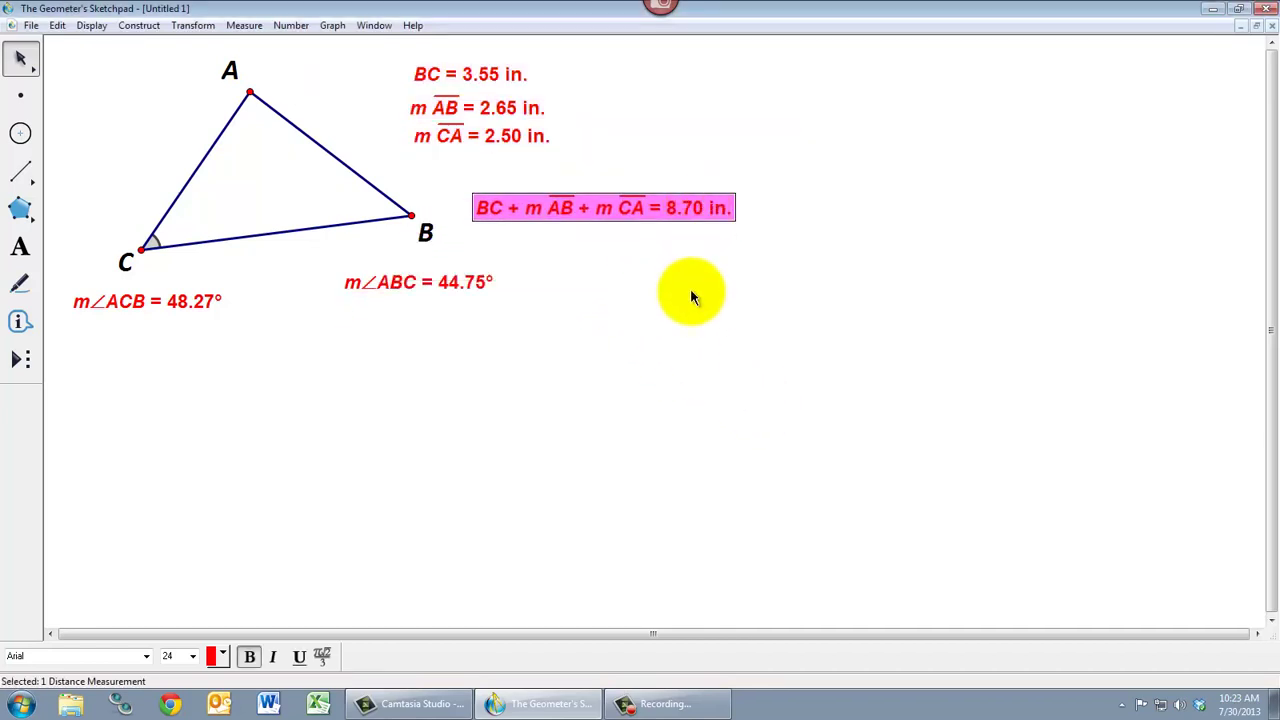
pyautogui.click(684, 278)
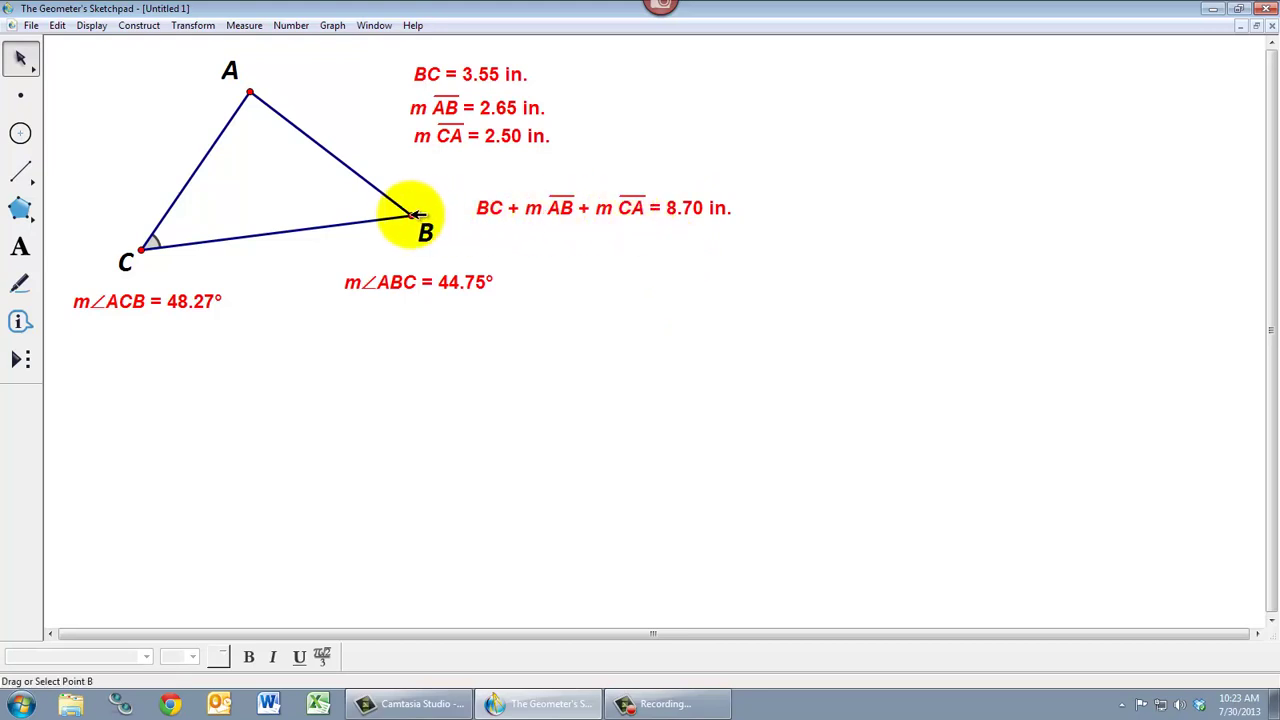
pyautogui.moveTo(411, 215); pyautogui.dragTo(423, 190)
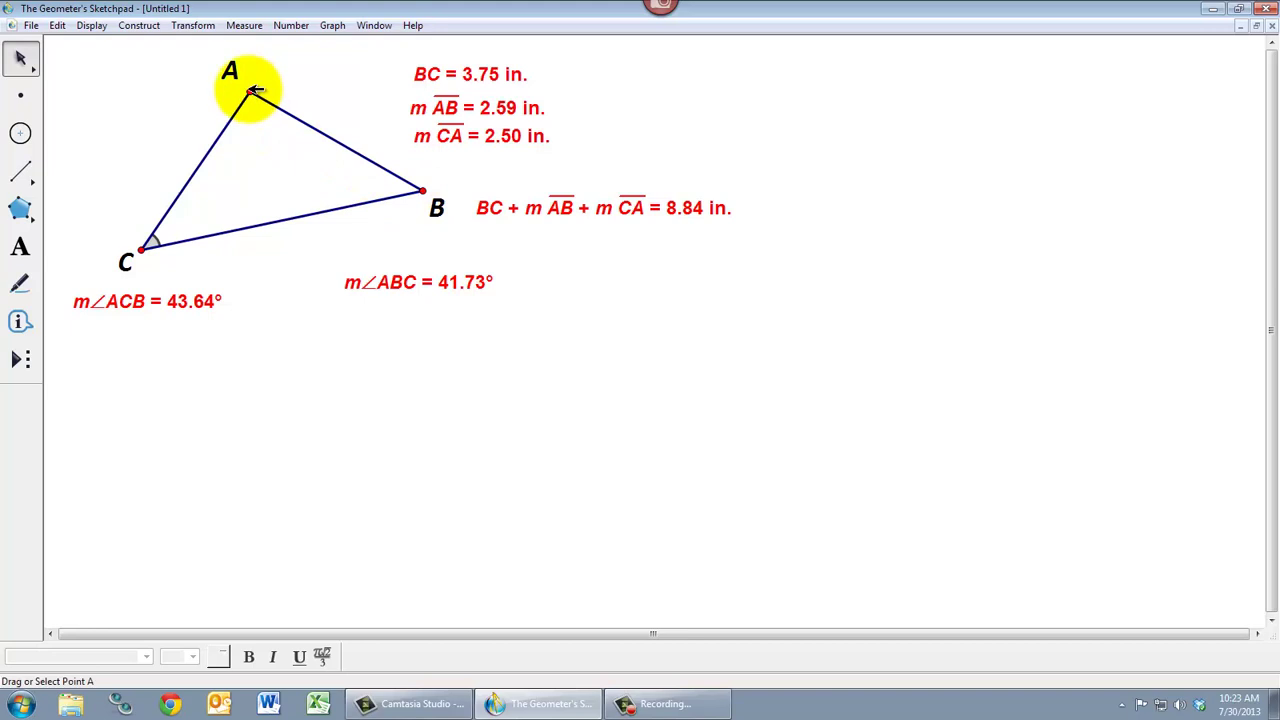
pyautogui.moveTo(252, 94)
pyautogui.mouseDown()
pyautogui.moveTo(165, 97)
pyautogui.moveTo(270, 96)
pyautogui.mouseUp()
pyautogui.click(281, 168)
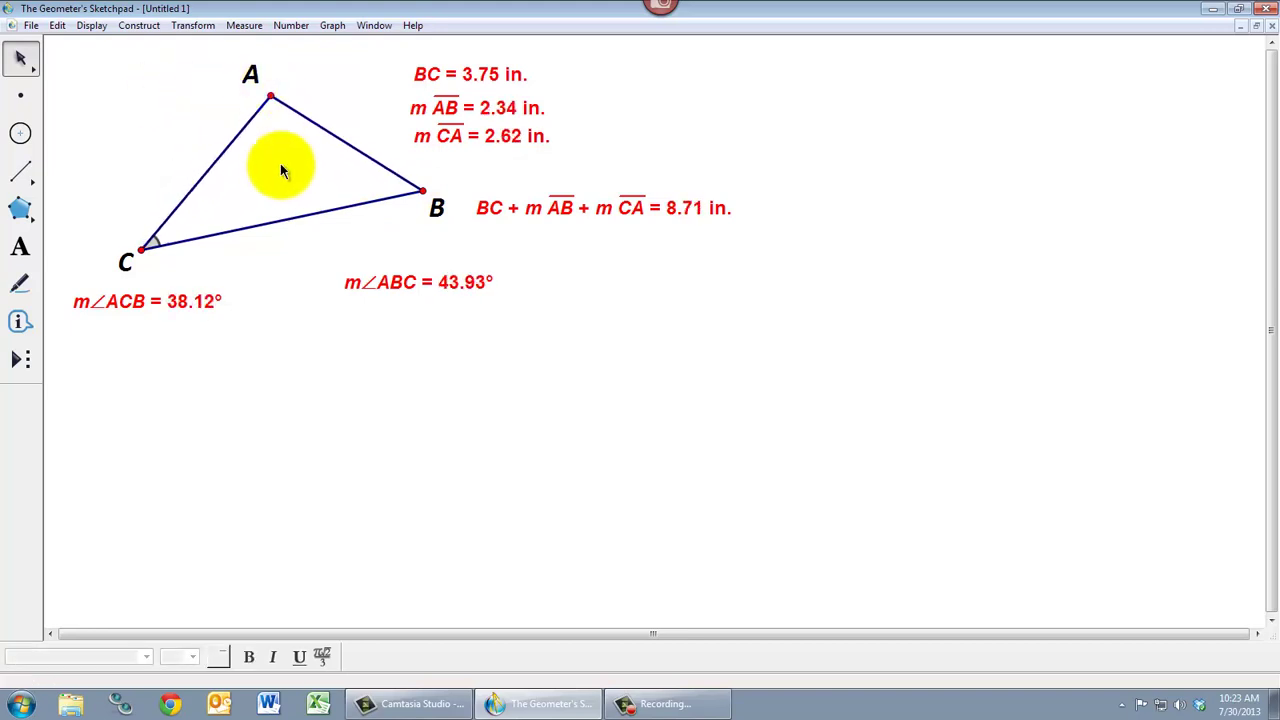